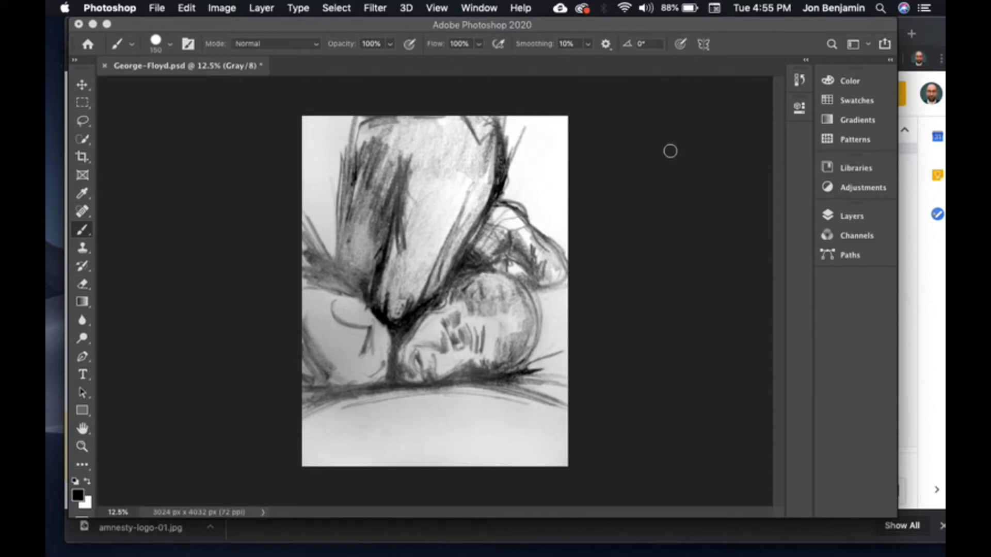
# Add a Curves adjustment layer above the Background layer of the charcoal drawing.
pyautogui.click(850, 217)
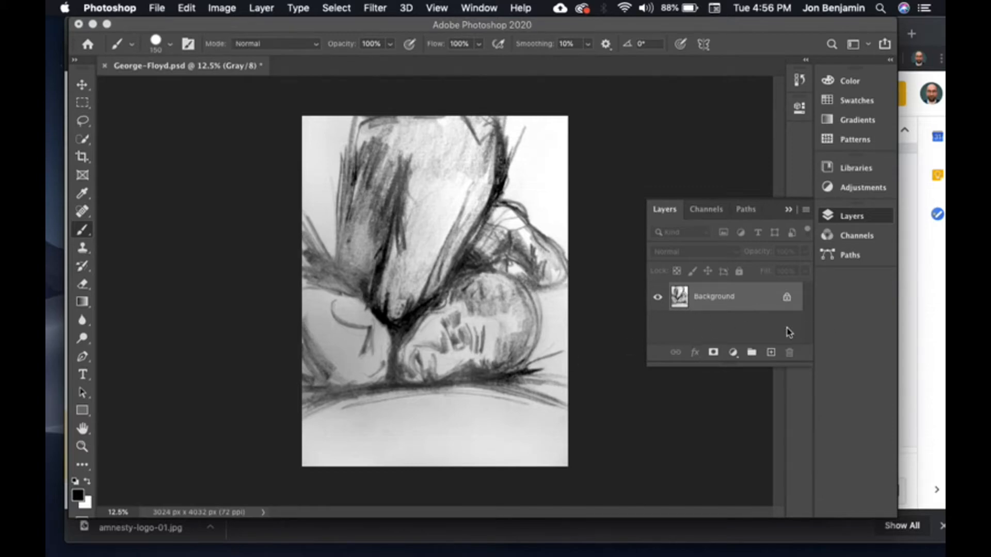
pyautogui.click(733, 352)
pyautogui.click(734, 355)
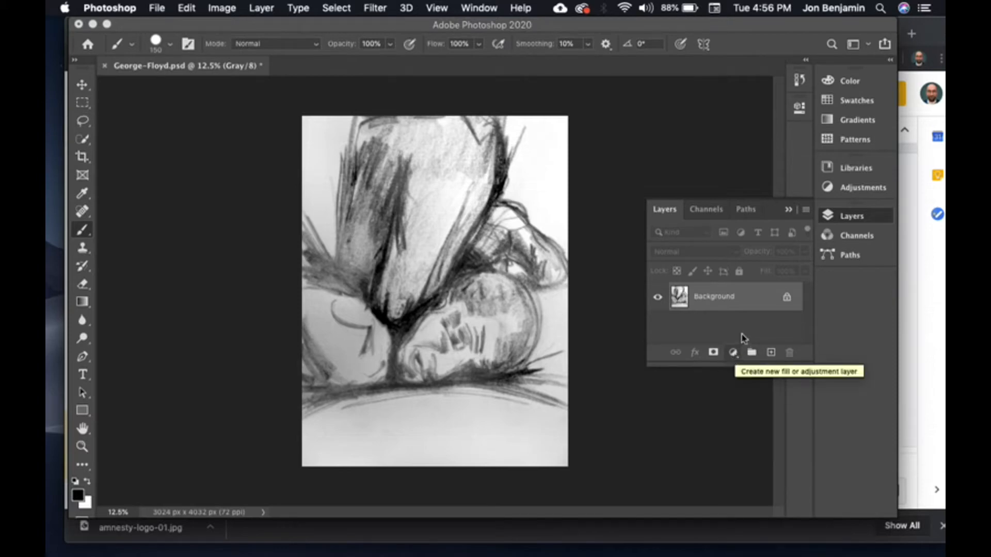
pyautogui.click(733, 353)
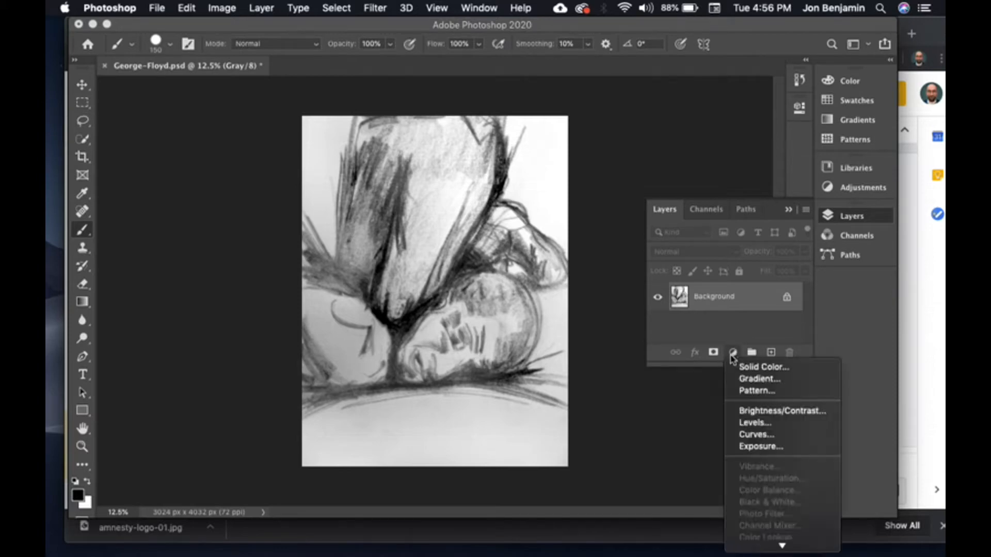
pyautogui.click(755, 435)
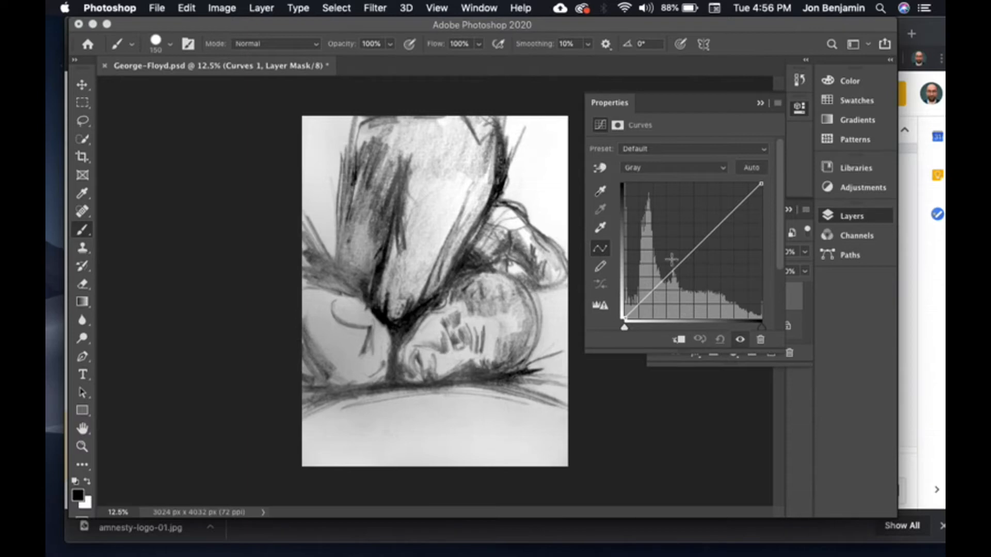
# Move the curve's white and black endpoints inward to brighten the paper and darken the charcoal strokes.
pyautogui.click(672, 166)
pyautogui.click(659, 214)
pyautogui.click(625, 319)
pyautogui.moveTo(625, 319)
pyautogui.mouseDown()
pyautogui.moveTo(622, 196)
pyautogui.moveTo(623, 317)
pyautogui.mouseUp()
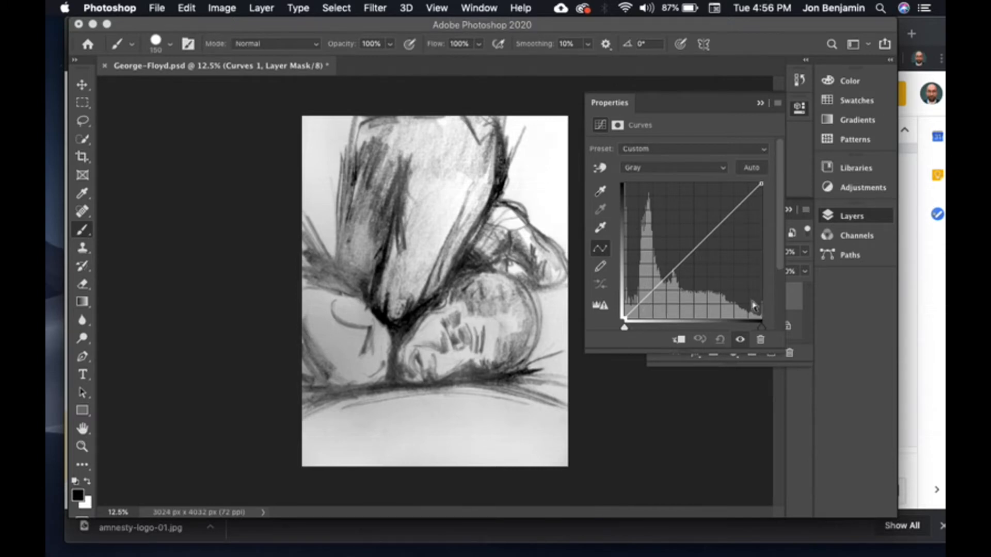
pyautogui.moveTo(762, 185)
pyautogui.mouseDown()
pyautogui.moveTo(762, 278)
pyautogui.moveTo(766, 177)
pyautogui.moveTo(743, 182)
pyautogui.mouseUp()
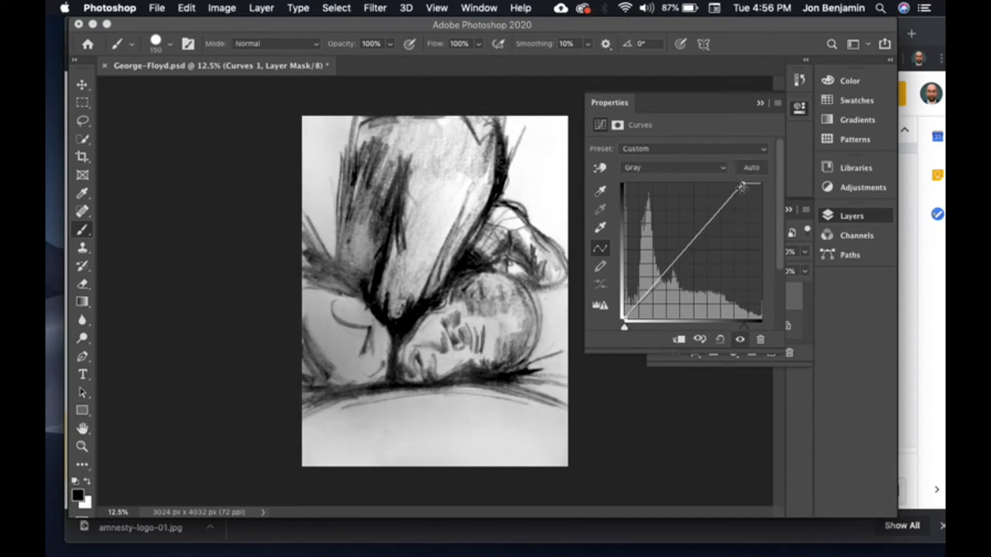
pyautogui.moveTo(624, 314)
pyautogui.mouseDown()
pyautogui.moveTo(648, 320)
pyautogui.moveTo(639, 320)
pyautogui.mouseUp()
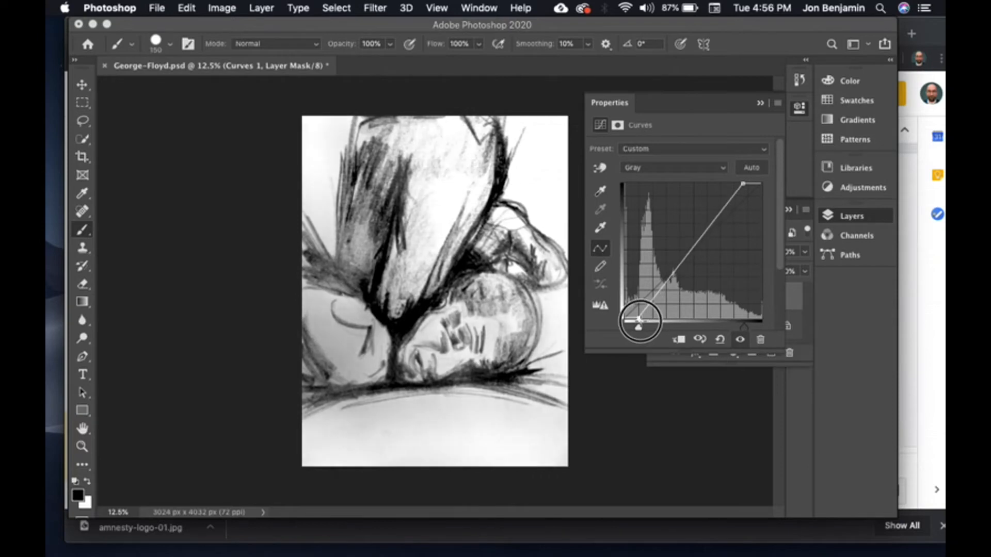
# Steepen the curve into a strong S shape with an upper and a lower point, and collapse the curve settings.
pyautogui.moveTo(743, 183); pyautogui.dragTo(700, 203)
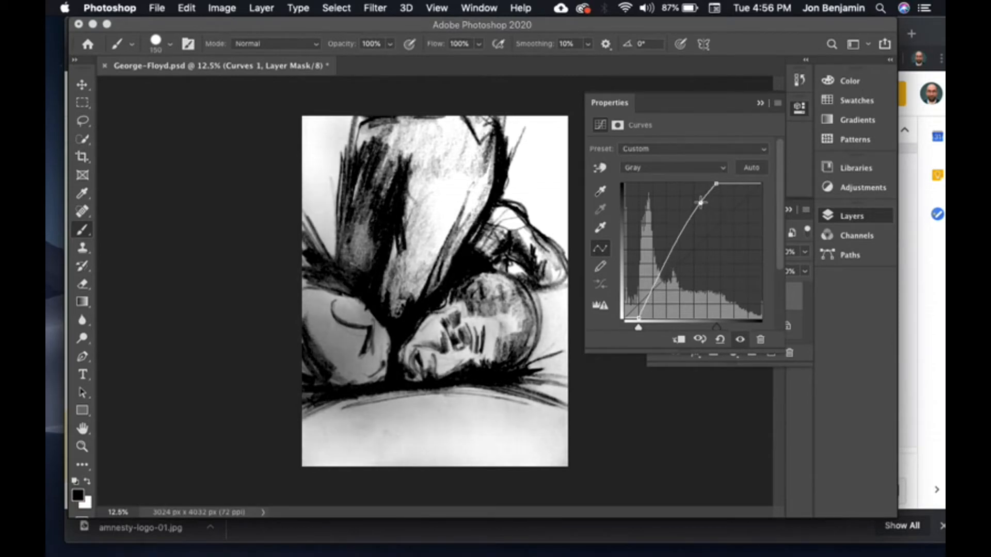
pyautogui.moveTo(648, 303); pyautogui.dragTo(647, 308)
pyautogui.moveTo(701, 200); pyautogui.dragTo(697, 198)
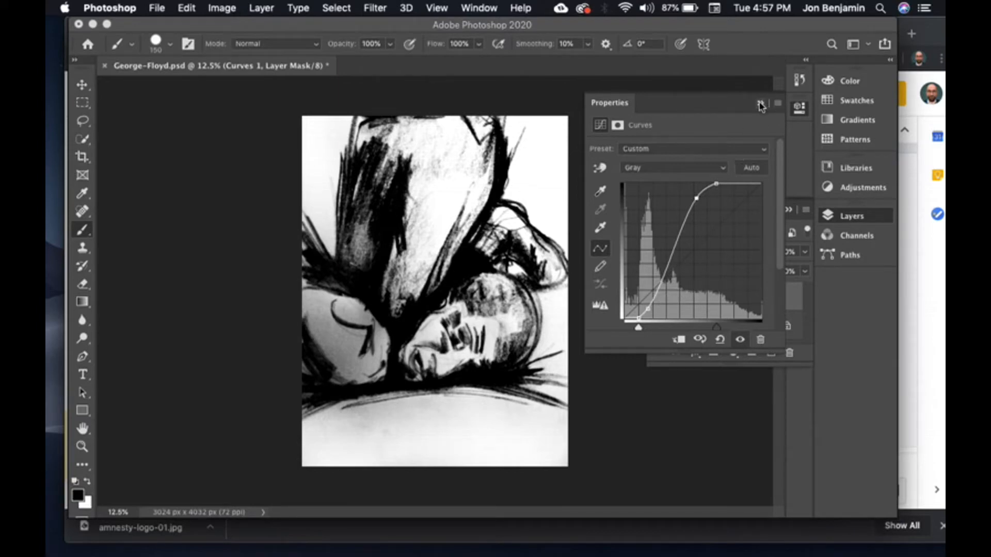
pyautogui.click(761, 105)
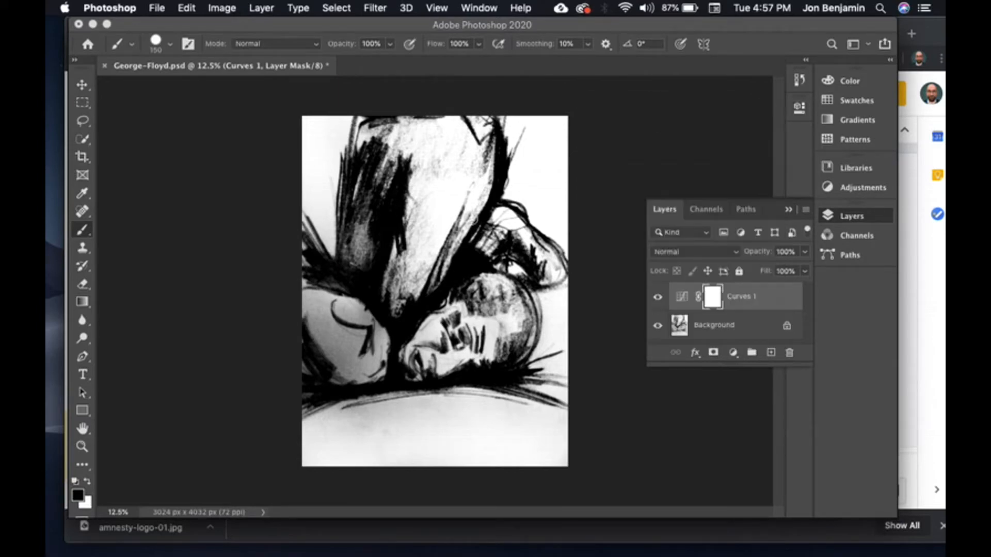
# Duplicate the Background layer and hide the original.
pyautogui.click(712, 331)
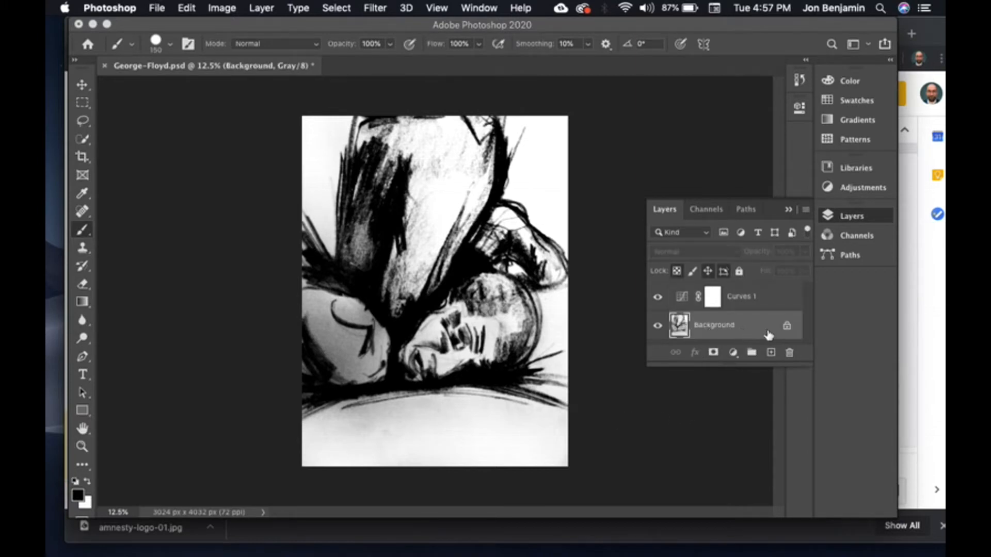
pyautogui.moveTo(761, 330); pyautogui.dragTo(771, 353)
pyautogui.scroll(-1, 807, 308)
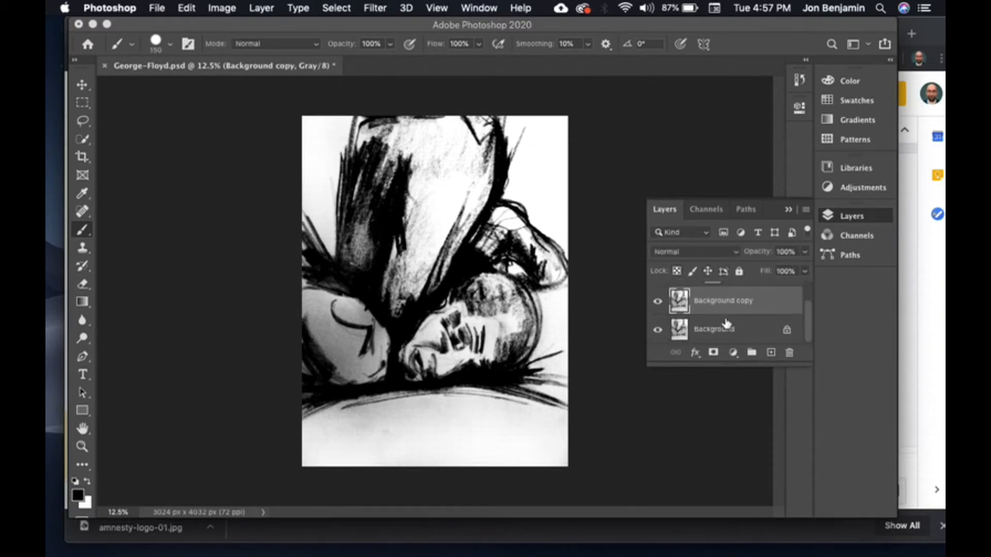
pyautogui.click(657, 332)
pyautogui.click(657, 331)
# Lighten the grey shading inside the rounded form beside the face with the Dodge tool, using the Midtones range at 50% exposure.
pyautogui.click(85, 338)
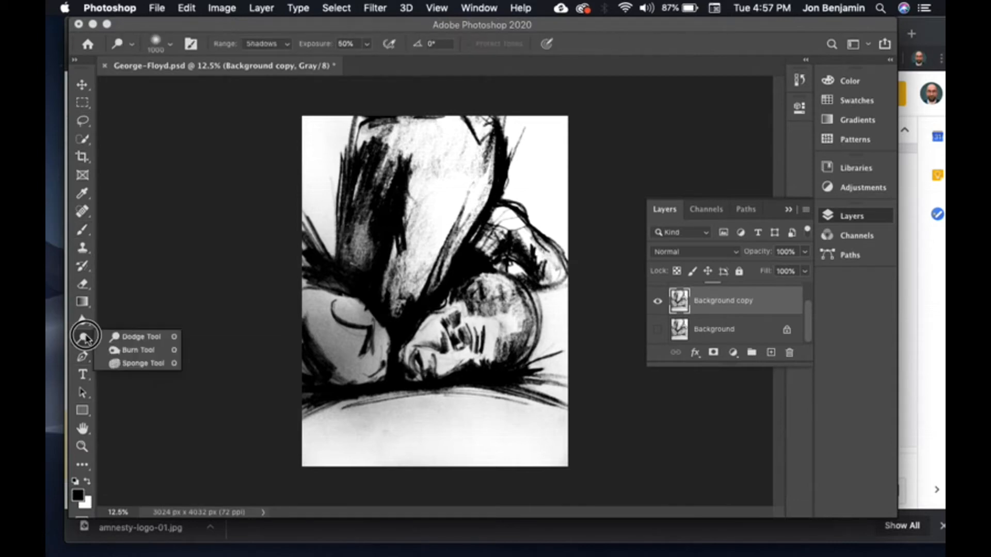
pyautogui.click(140, 336)
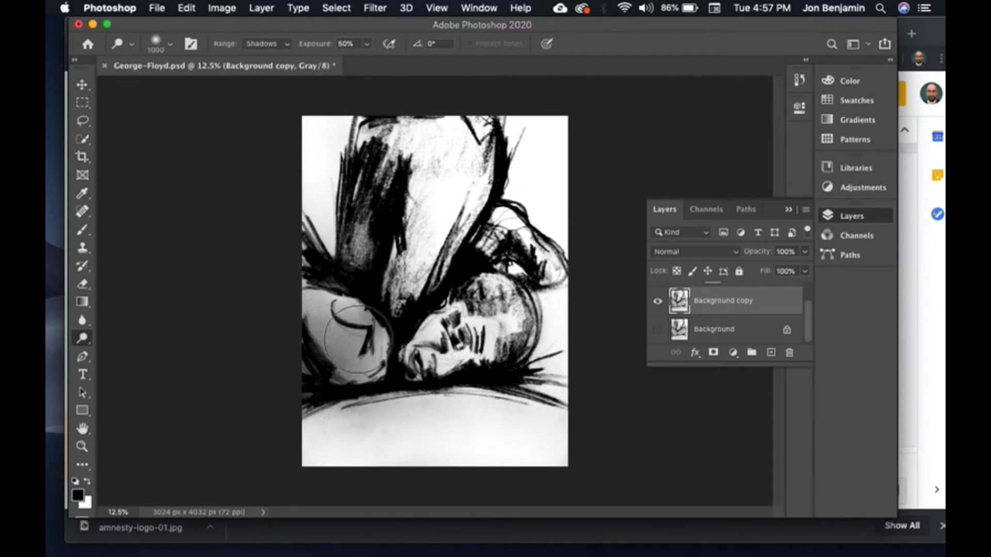
pyautogui.click(271, 44)
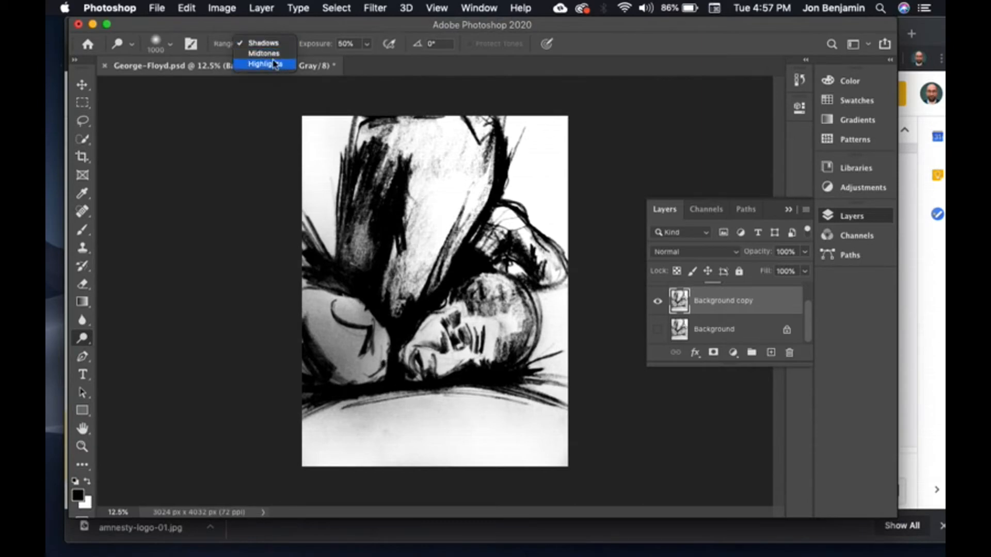
pyautogui.click(273, 56)
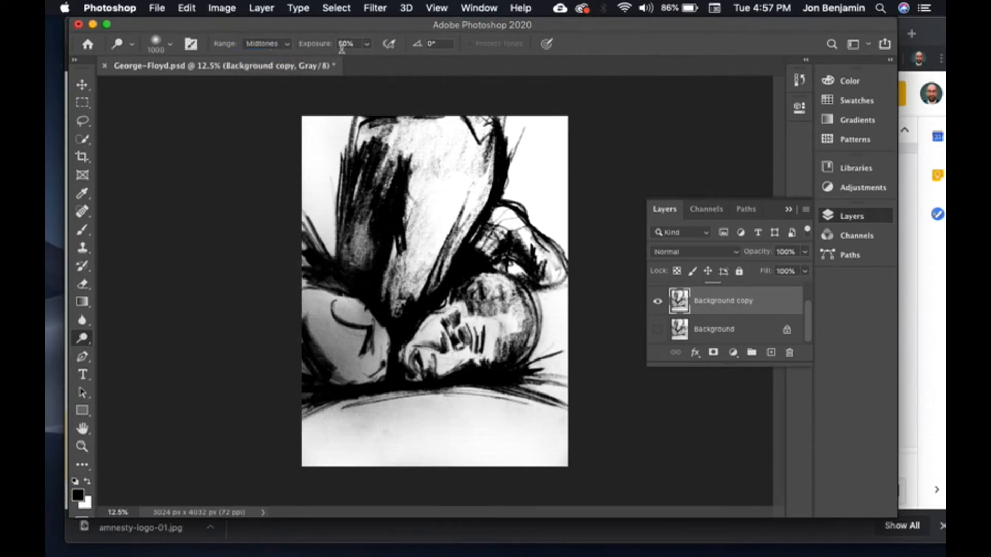
pyautogui.click(351, 343)
pyautogui.click(332, 323)
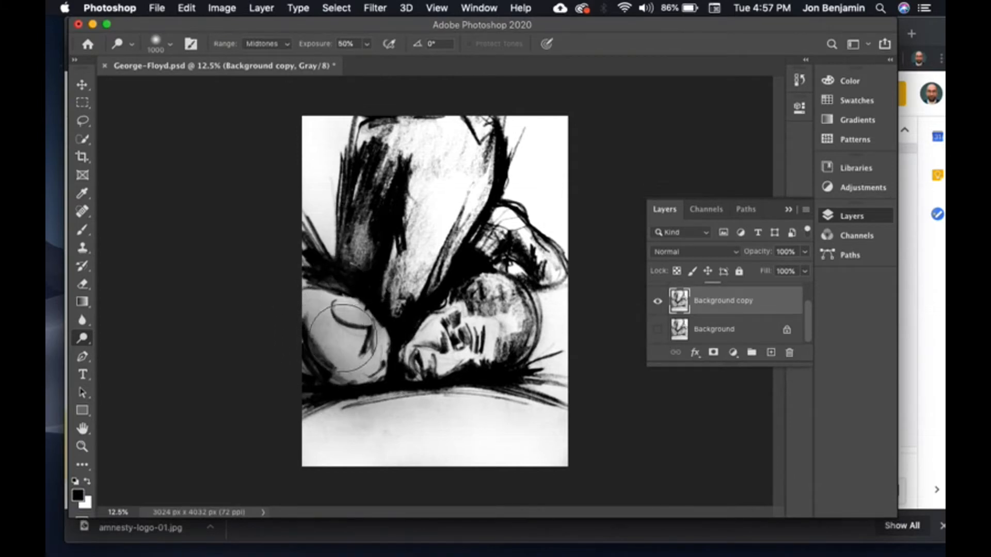
pyautogui.click(331, 332)
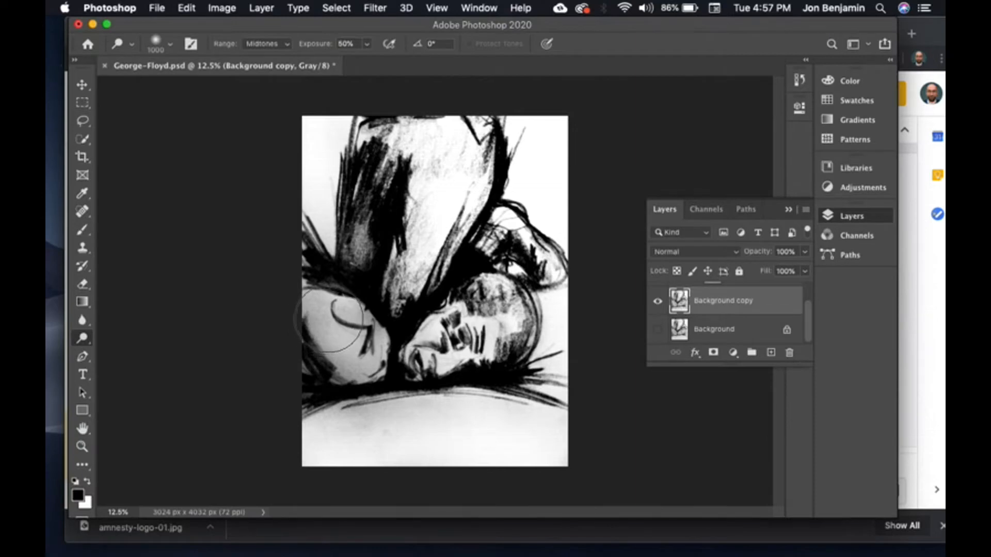
pyautogui.click(327, 333)
pyautogui.click(367, 356)
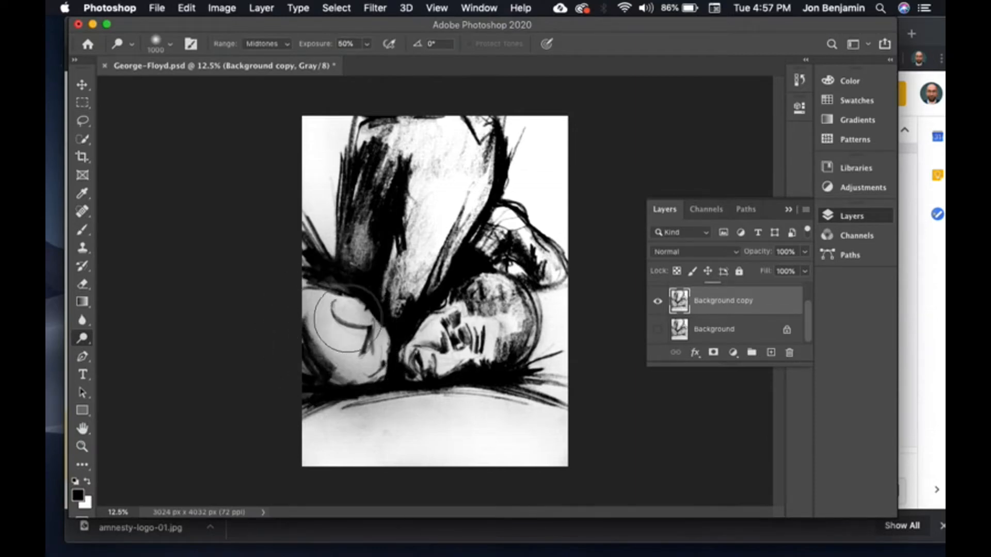
pyautogui.click(346, 351)
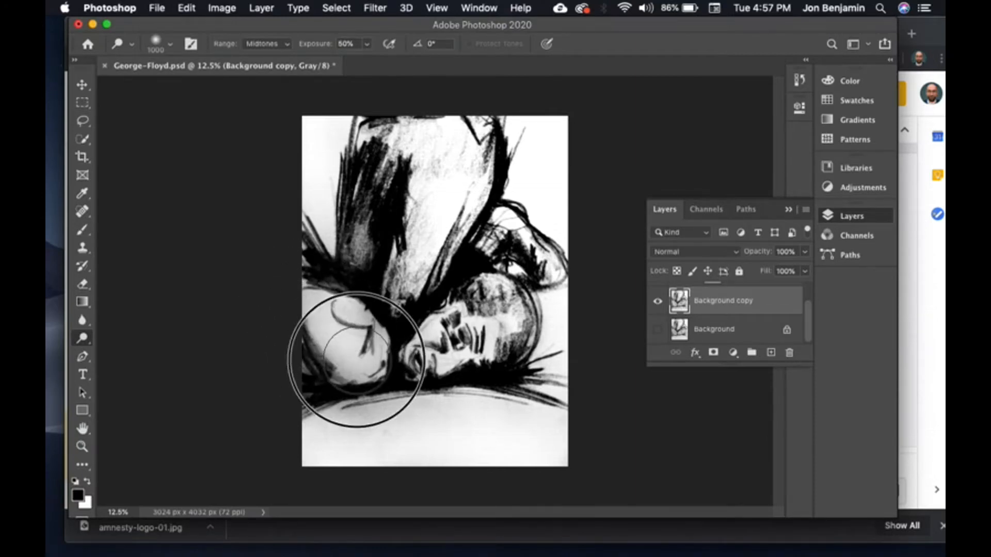
# Dodge the blank paper below the drawing and the remaining grey in the rounded form, keeping the Midtones range.
pyautogui.click(360, 436)
pyautogui.click(354, 432)
pyautogui.moveTo(349, 313)
pyautogui.mouseDown()
pyautogui.moveTo(330, 335)
pyautogui.moveTo(326, 323)
pyautogui.mouseUp()
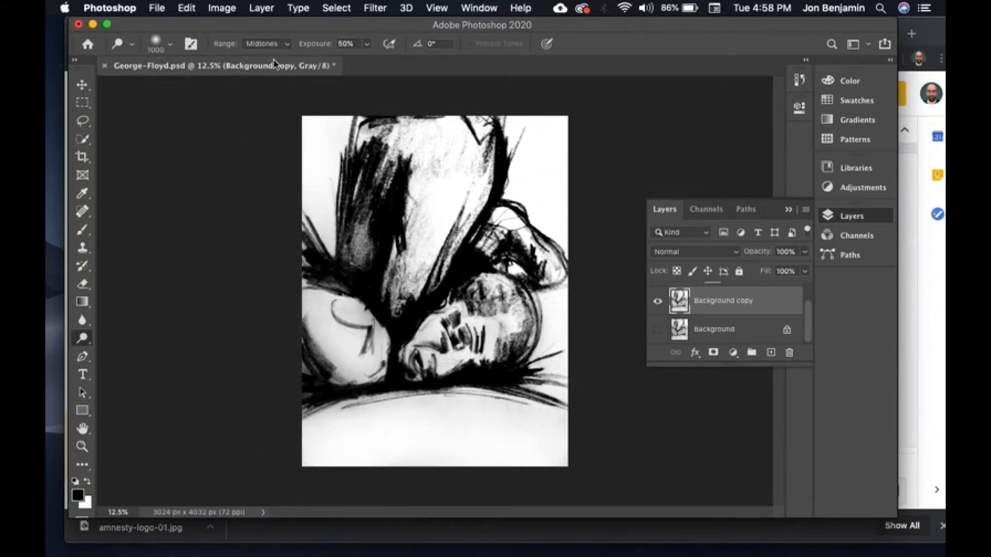
pyautogui.click(276, 43)
pyautogui.click(277, 42)
pyautogui.moveTo(360, 351)
pyautogui.mouseDown()
pyautogui.moveTo(342, 312)
pyautogui.moveTo(328, 324)
pyautogui.moveTo(363, 348)
pyautogui.mouseUp()
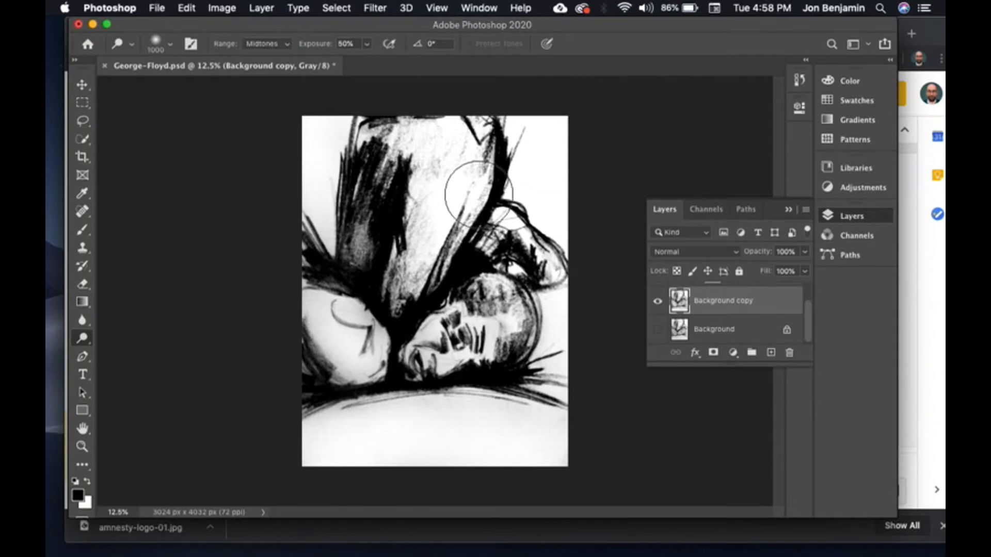
# Burn the dark strokes beneath and around the two lower forms at 50% exposure, starting with Midtones and continuing with the Shadows range.
pyautogui.moveTo(81, 338)
pyautogui.mouseDown()
pyautogui.moveTo(125, 338)
pyautogui.moveTo(129, 350)
pyautogui.mouseUp()
pyautogui.click(344, 396)
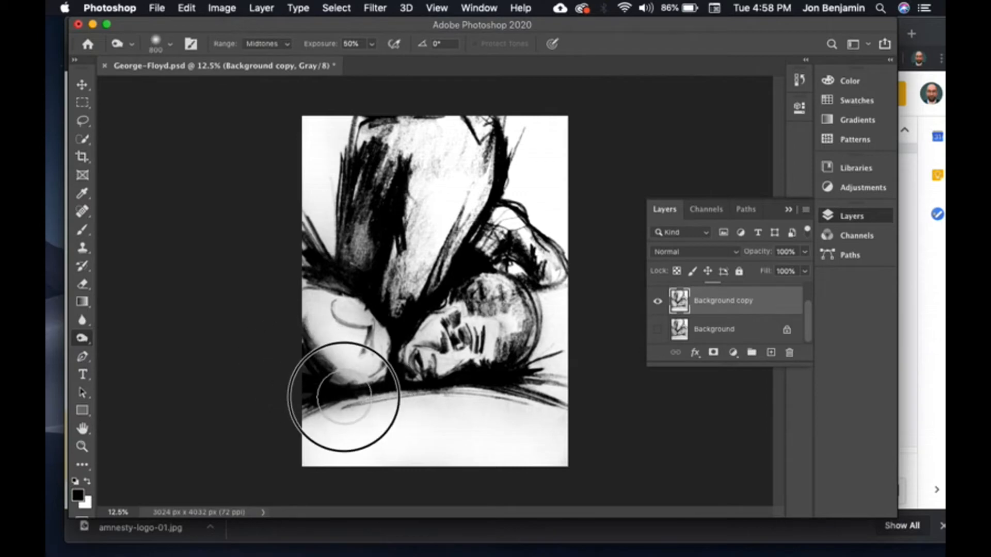
pyautogui.click(273, 44)
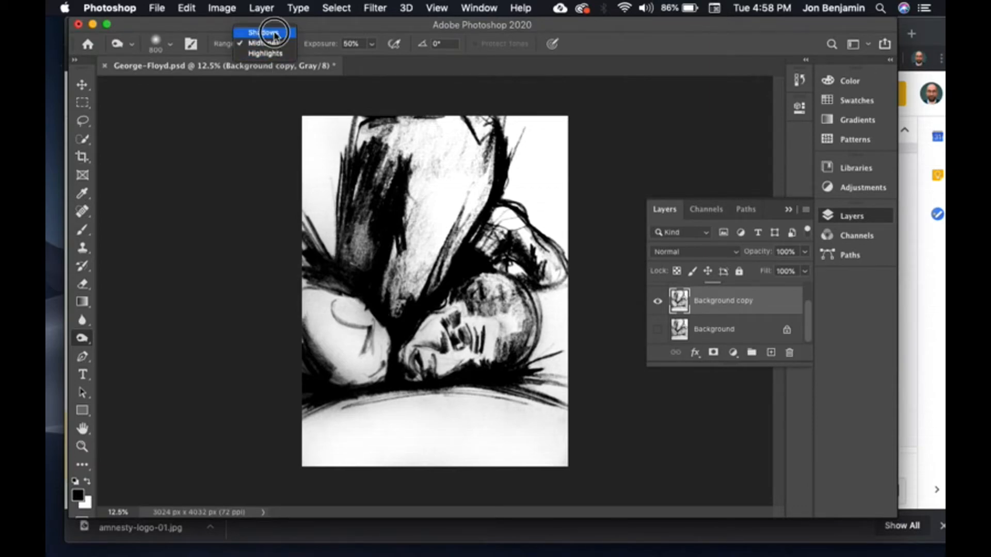
pyautogui.click(263, 32)
pyautogui.moveTo(393, 290)
pyautogui.mouseDown()
pyautogui.moveTo(436, 297)
pyautogui.moveTo(471, 276)
pyautogui.mouseUp()
pyautogui.click(503, 387)
pyautogui.moveTo(469, 388); pyautogui.dragTo(262, 403)
pyautogui.click(372, 279)
pyautogui.moveTo(328, 272); pyautogui.dragTo(358, 270)
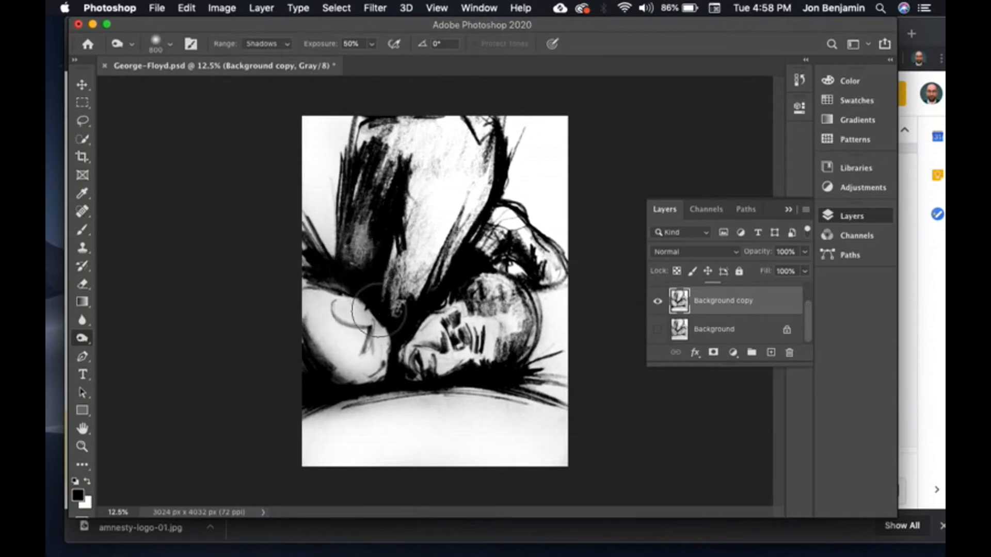
# Burn across the rounded form beside the face using the Midtones range, and return to the Dodge tool.
pyautogui.click(272, 46)
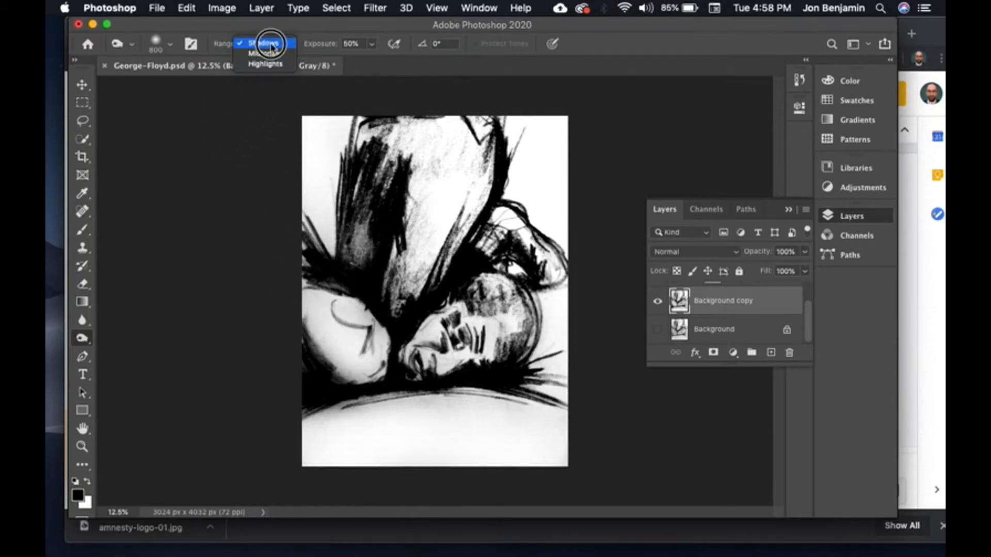
pyautogui.click(263, 54)
pyautogui.moveTo(384, 327); pyautogui.dragTo(334, 319)
pyautogui.hotkey('shift', 'o')
pyautogui.hotkey('shift', 'o')
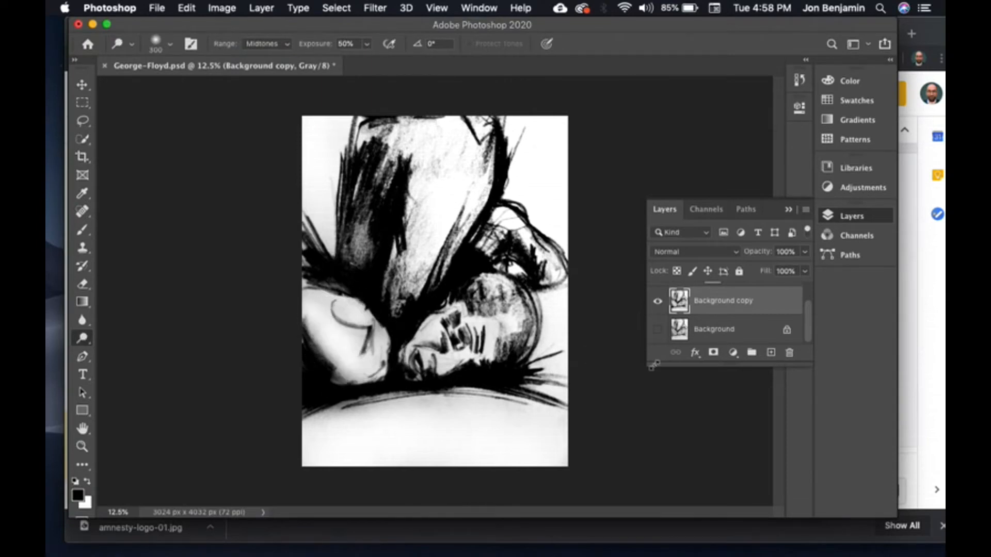
# Save the edited drawing and switch to the blank tabloid document in InDesign.
pyautogui.press('super+s')
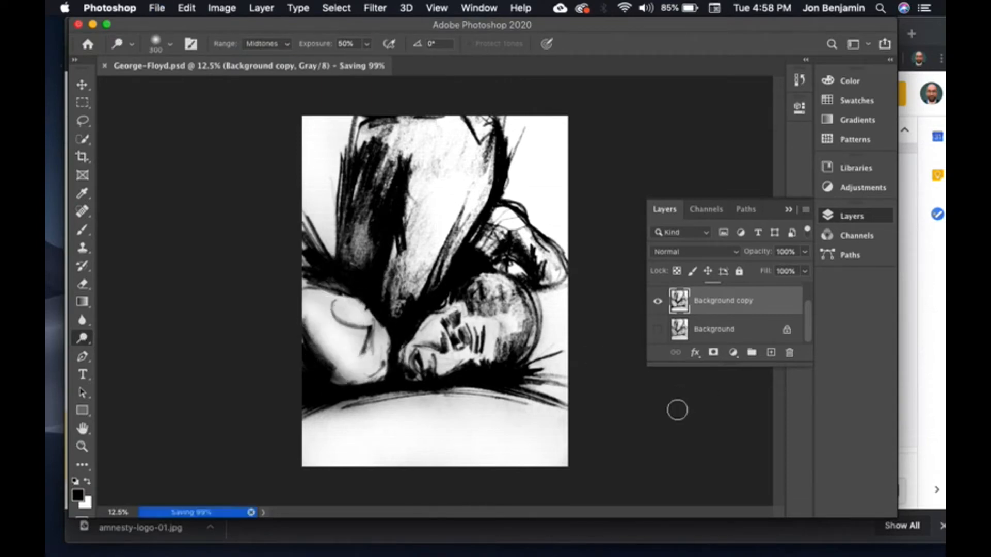
pyautogui.press('super+Tab')
pyautogui.press('super+Tab')
pyautogui.press('super+Tab')
pyautogui.press('super+Tab')
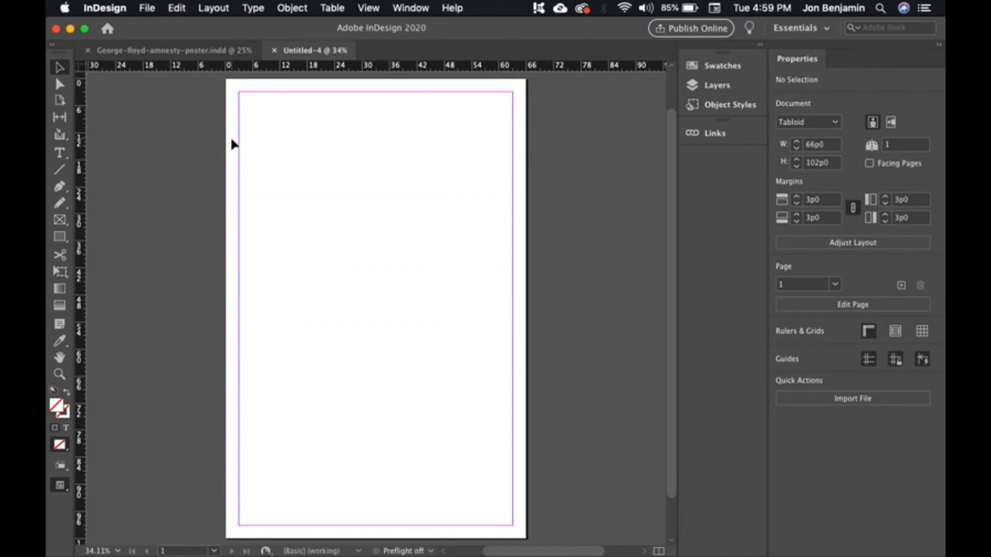
# Set all four page margins to 9p0.
pyautogui.click(212, 10)
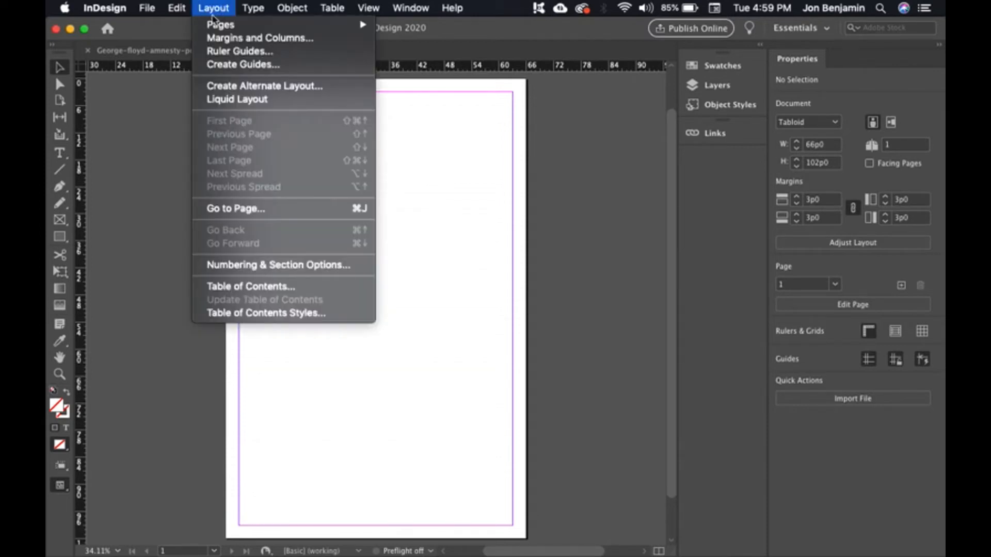
pyautogui.click(223, 39)
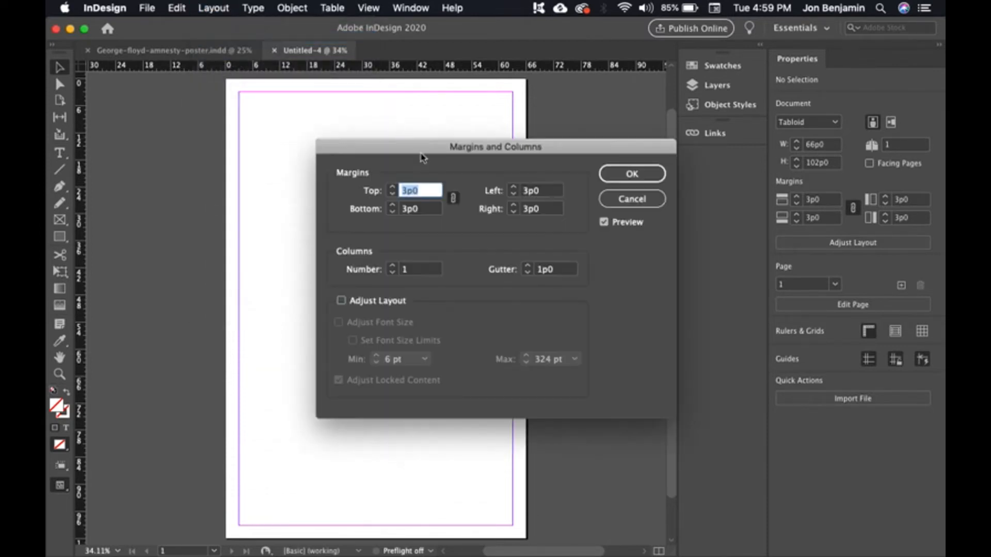
pyautogui.write('9')
pyautogui.press('Tab')
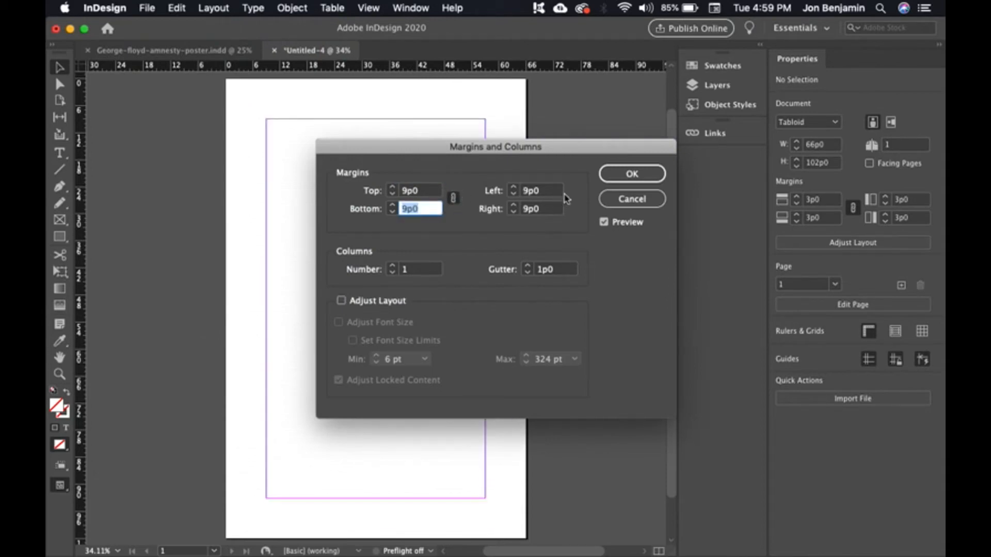
pyautogui.click(660, 179)
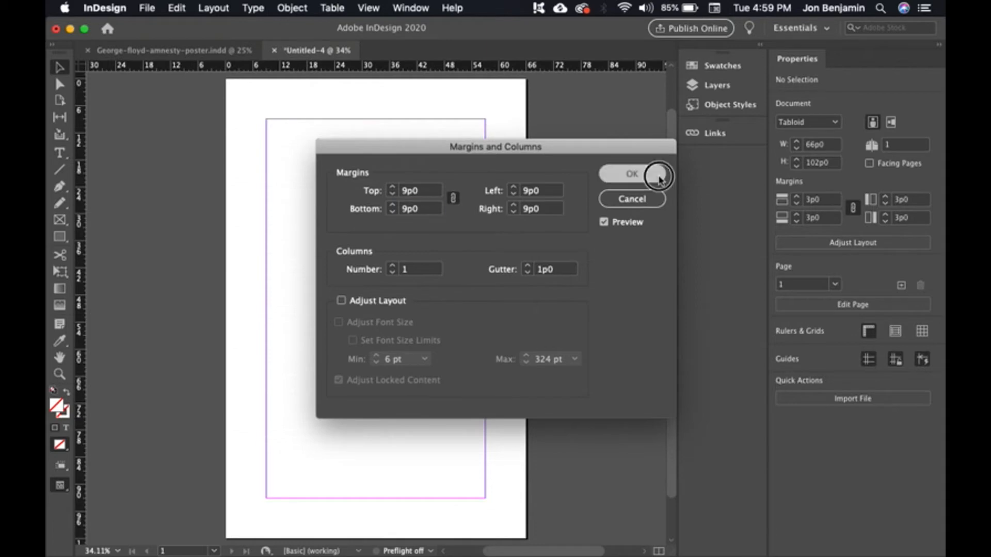
# Create a guide grid fitted to the margins, with 9 rows and a 0p0 row gutter.
pyautogui.click(219, 8)
pyautogui.click(231, 66)
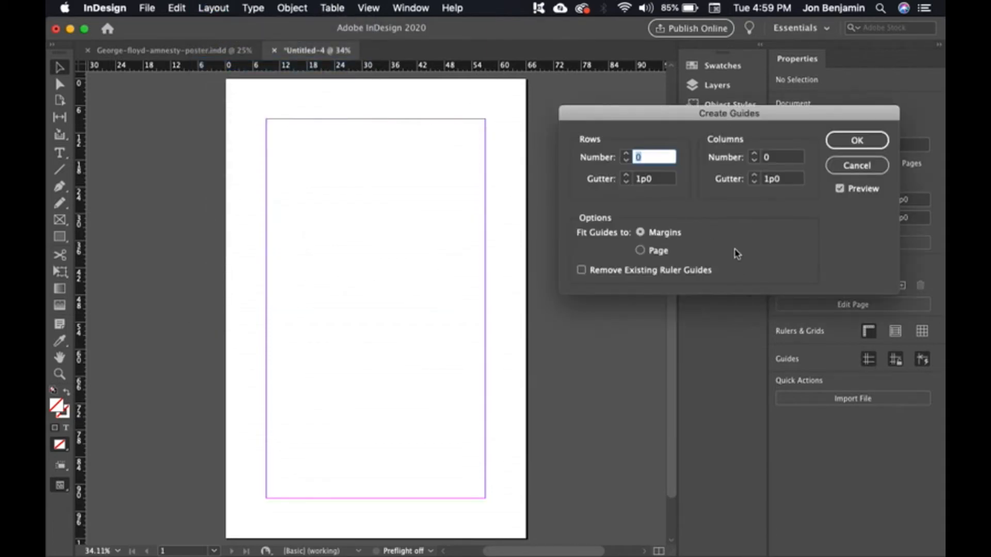
pyautogui.click(631, 157)
pyautogui.write('3')
pyautogui.click(607, 180)
pyautogui.write('0')
pyautogui.press('Tab')
pyautogui.click(626, 155)
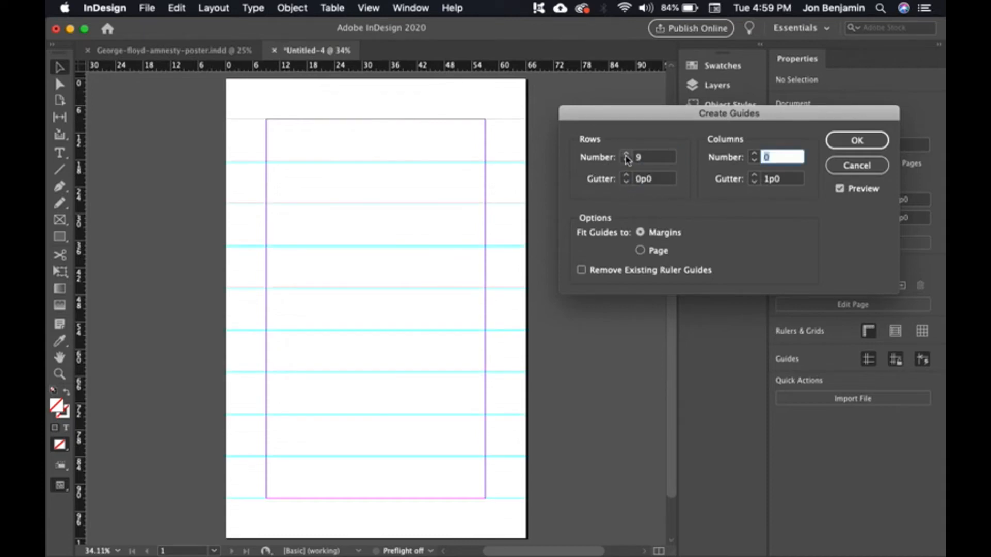
# Add 5 columns with a 0p0 column gutter to the guide grid and apply it.
pyautogui.click(785, 183)
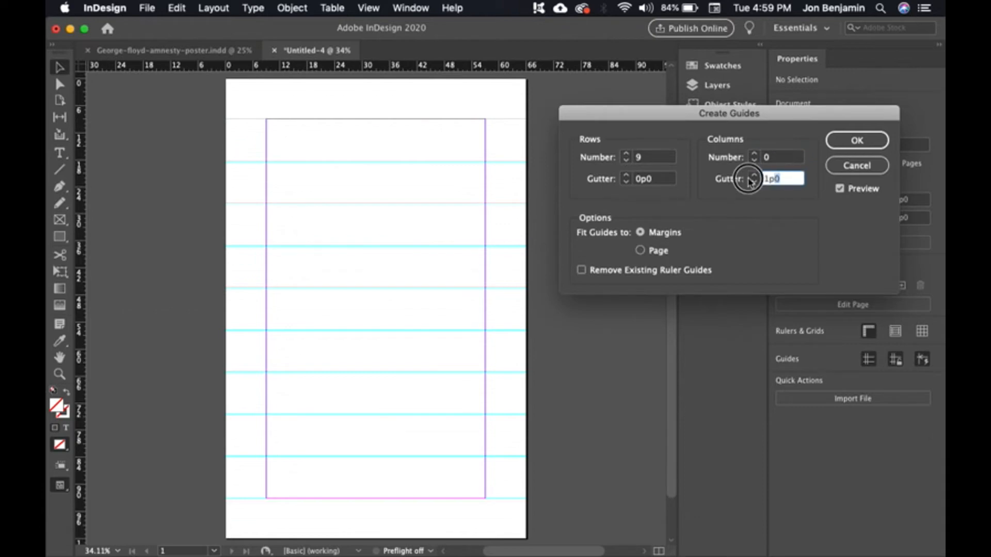
pyautogui.write('0')
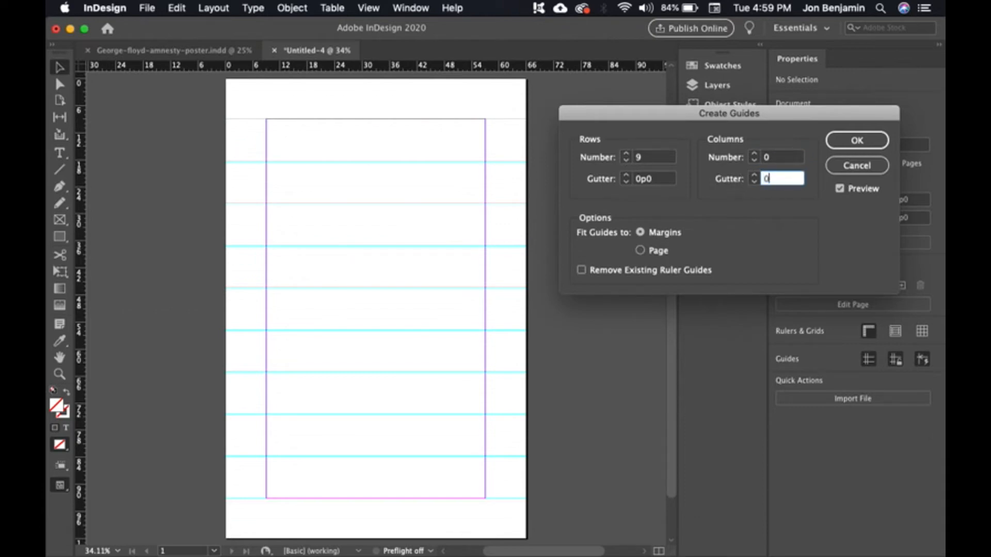
pyautogui.press('Tab')
pyautogui.click(754, 154)
pyautogui.click(754, 154)
pyautogui.click(754, 154)
pyautogui.click(754, 153)
pyautogui.click(754, 154)
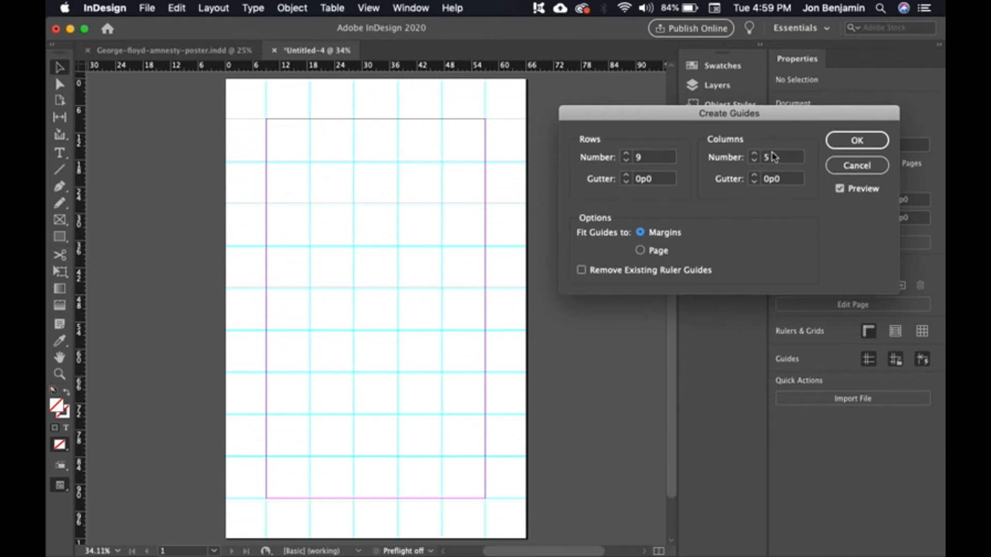
pyautogui.click(856, 142)
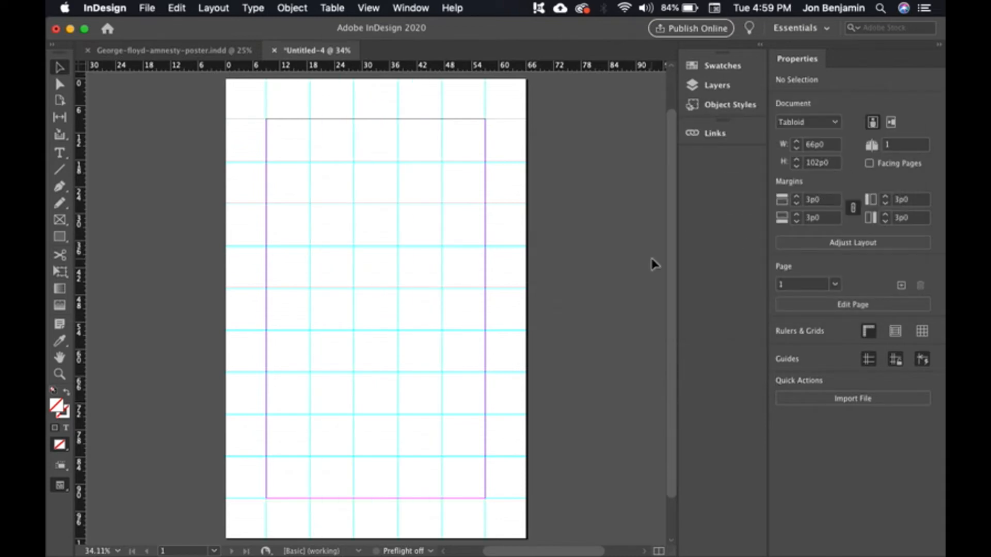
# Place George-Floyd.psd from the German Expressionism folder on the page and move it up past the page's left edge.
pyautogui.moveTo(54, 59)
pyautogui.click(55, 43)
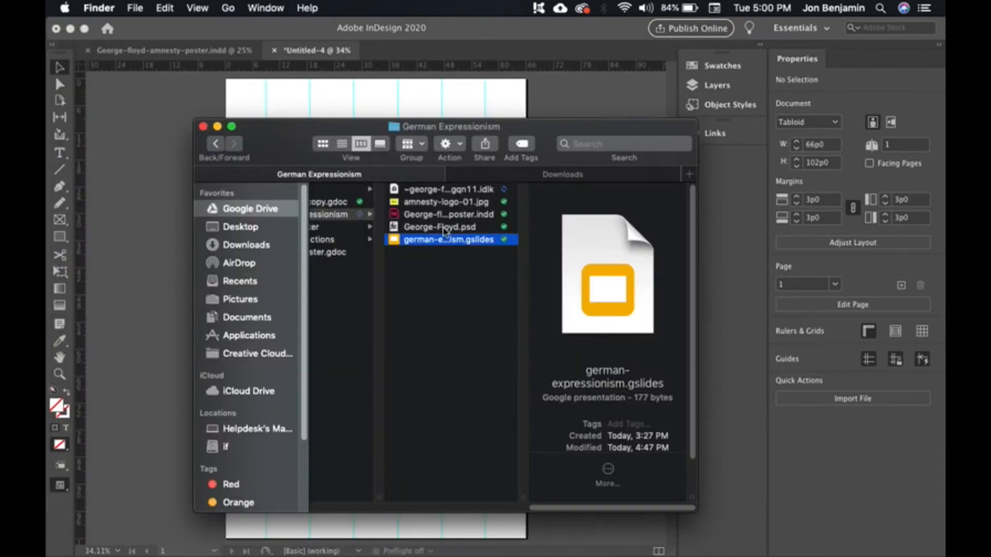
pyautogui.click(462, 221)
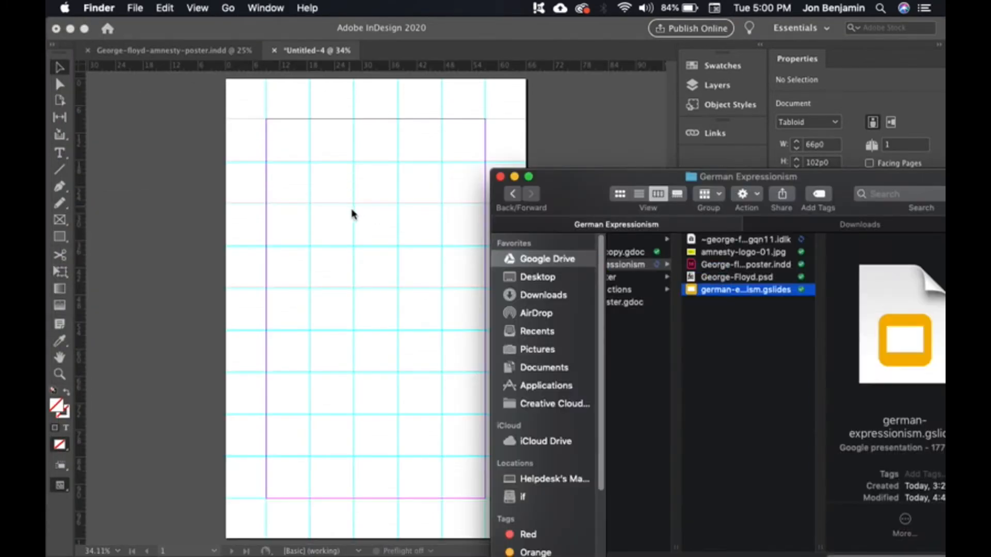
pyautogui.click(352, 212)
pyautogui.click(390, 209)
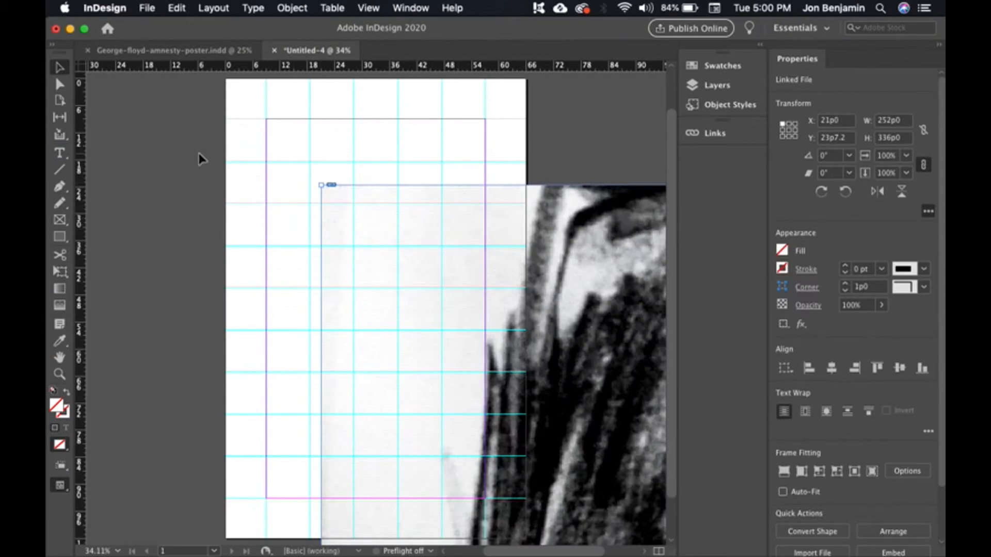
pyautogui.click(147, 8)
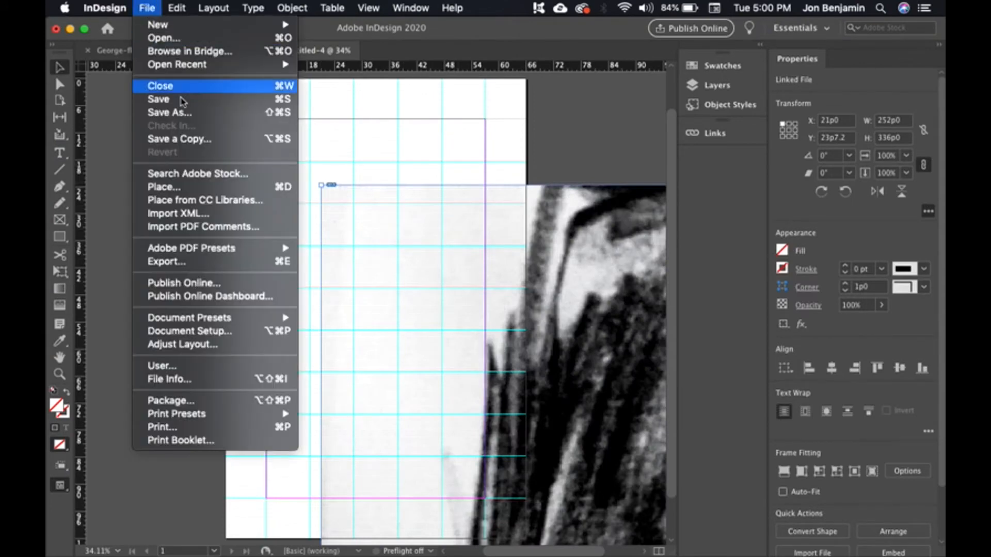
pyautogui.click(648, 145)
pyautogui.moveTo(645, 281); pyautogui.dragTo(508, 227)
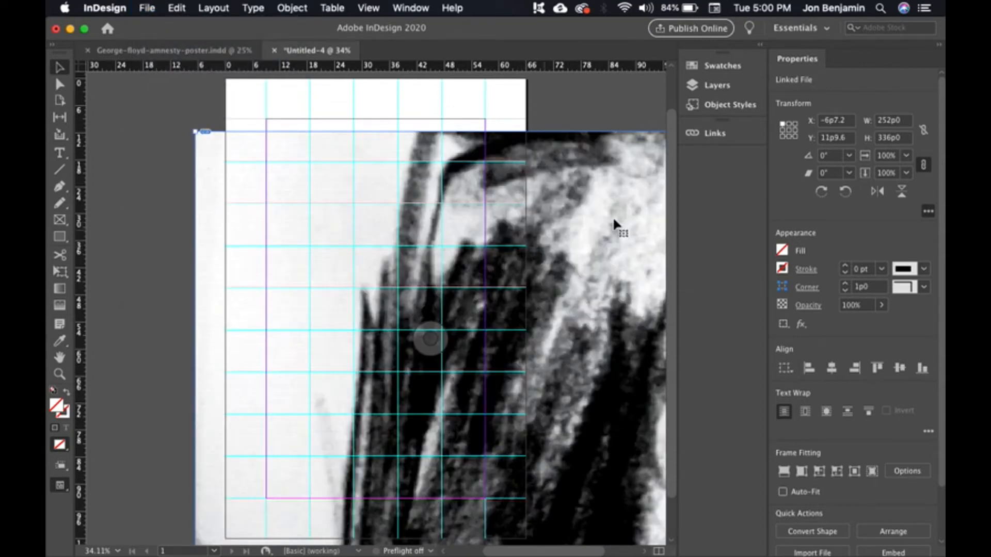
# Try to scale the placed drawing to 20% from its centre reference point.
pyautogui.click(789, 132)
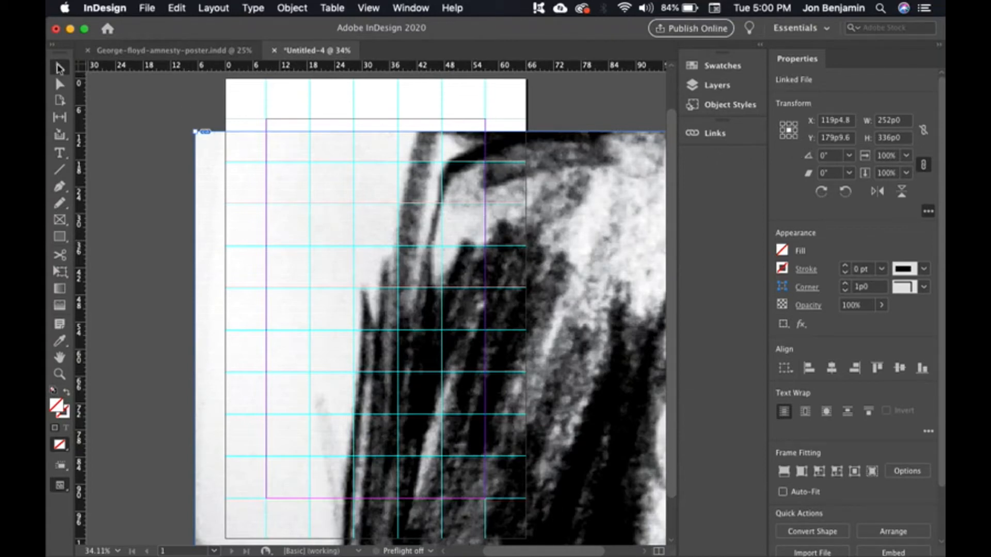
pyautogui.click(430, 339)
pyautogui.moveTo(892, 157); pyautogui.dragTo(831, 163)
pyautogui.write('25')
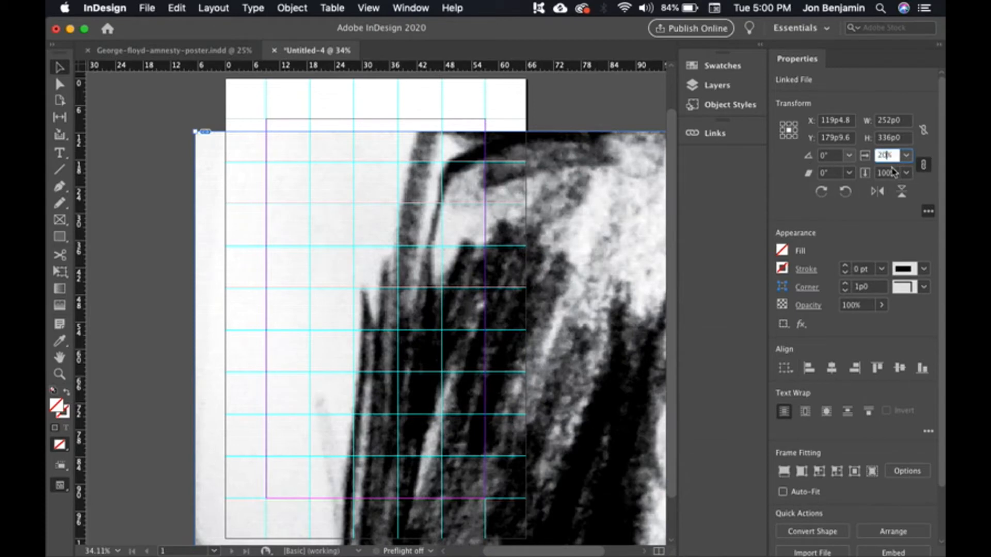
pyautogui.press('Return')
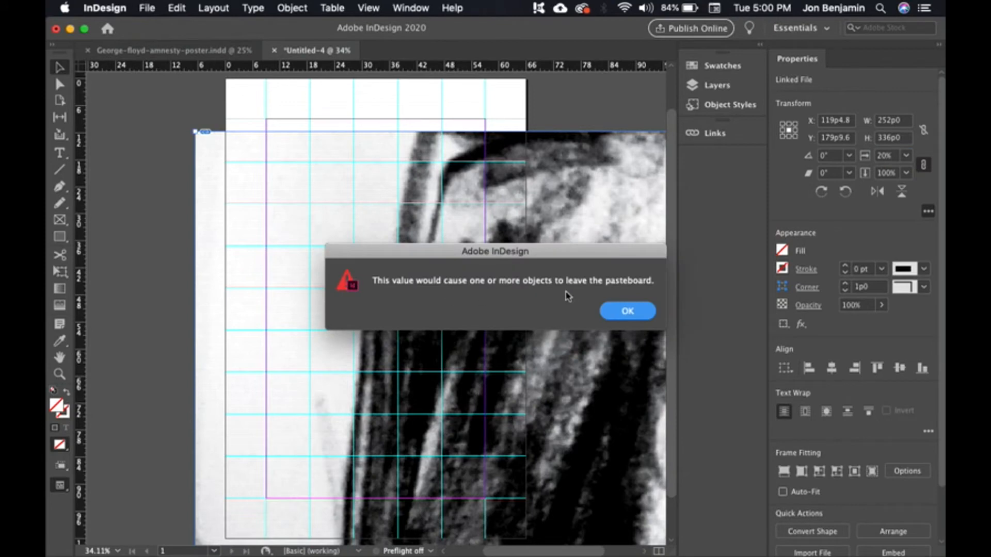
pyautogui.click(627, 310)
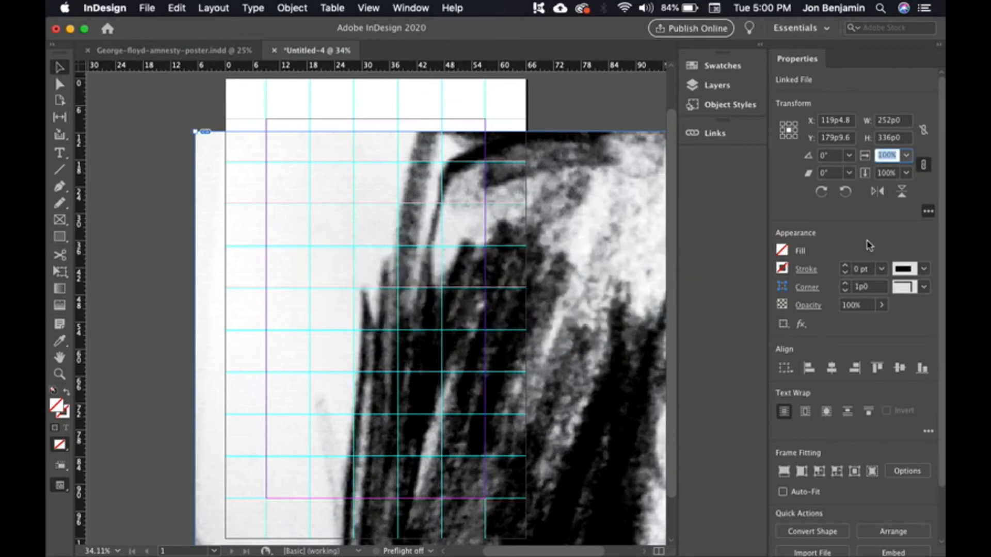
# Scale the placed drawing to 20% from its top-left reference point.
pyautogui.click(782, 124)
pyautogui.write('20')
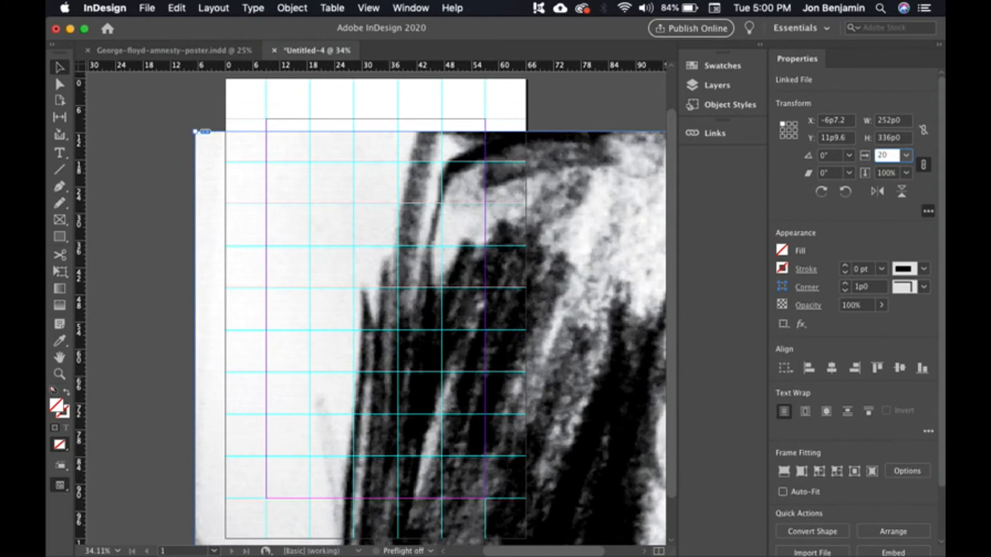
pyautogui.press('Tab')
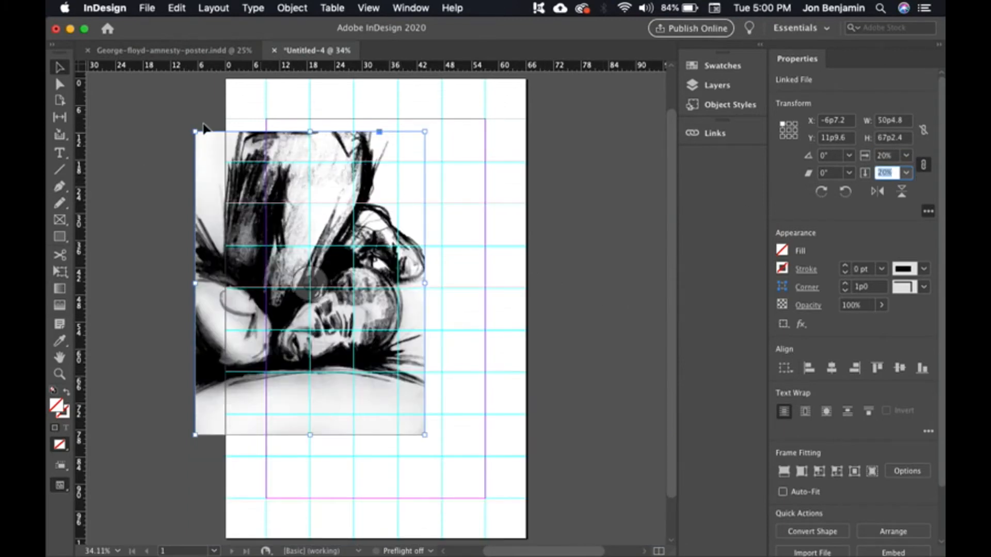
# Align the drawing with the top-left margin corner and crop its frame to 48p0 wide by 56p0 high.
pyautogui.click(573, 199)
pyautogui.moveTo(393, 238); pyautogui.dragTo(416, 217)
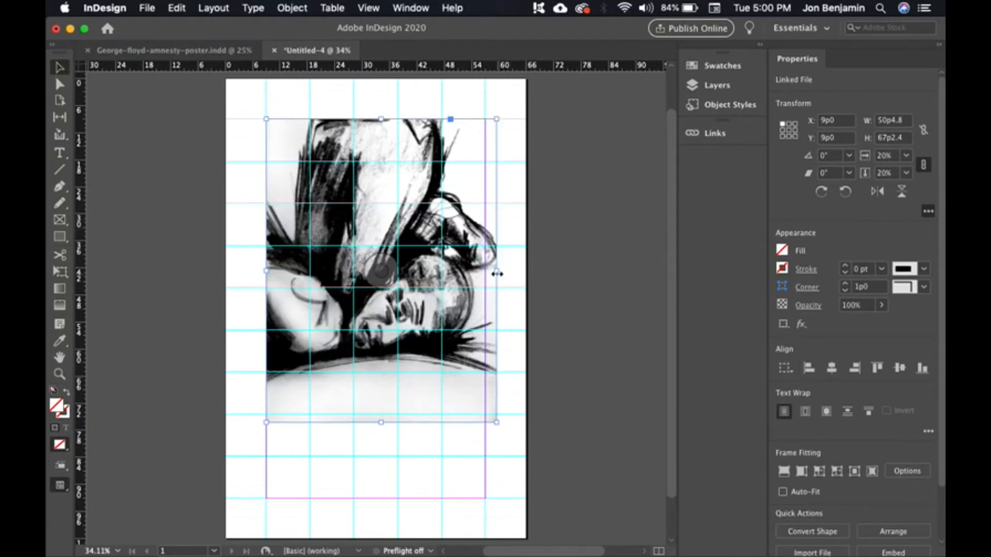
pyautogui.moveTo(496, 271); pyautogui.dragTo(484, 271)
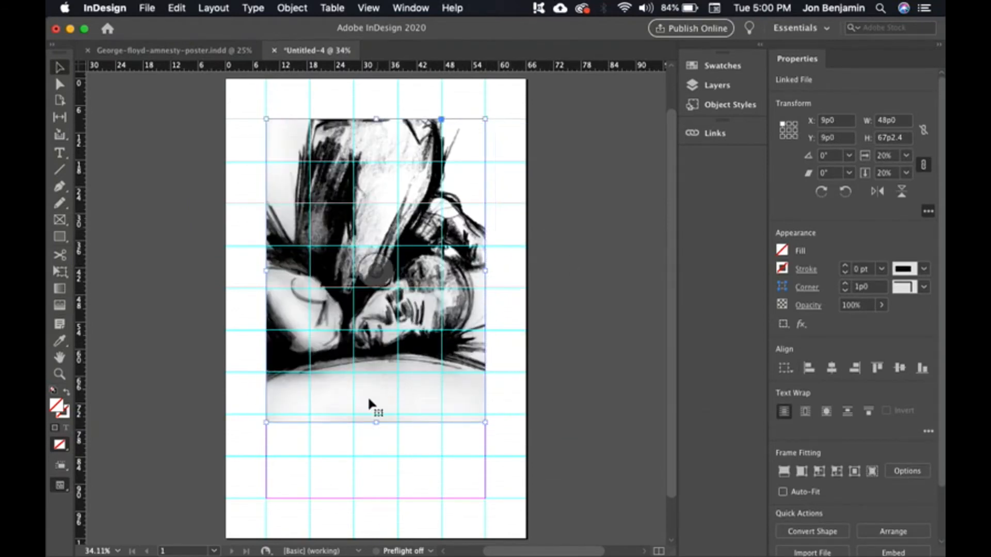
pyautogui.moveTo(376, 423); pyautogui.dragTo(377, 371)
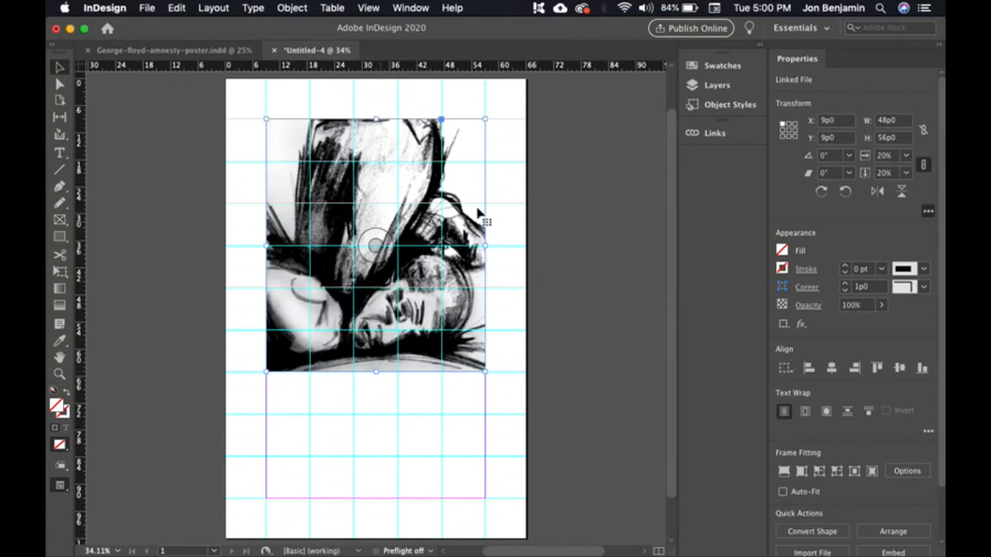
pyautogui.click(569, 214)
# Preview the page without guides and return to the normal view.
pyautogui.press('w')
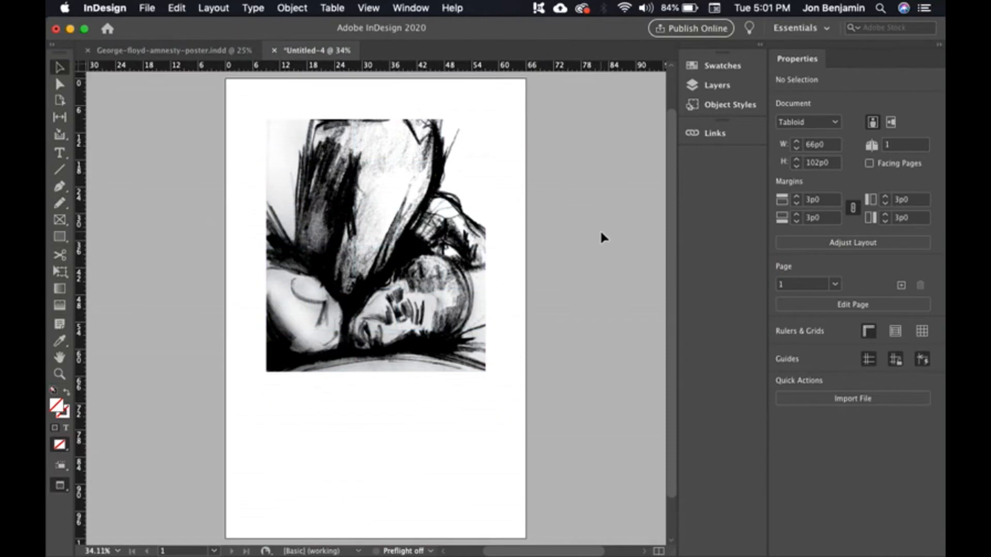
pyautogui.press('w')
pyautogui.press('w')
pyautogui.press('w')
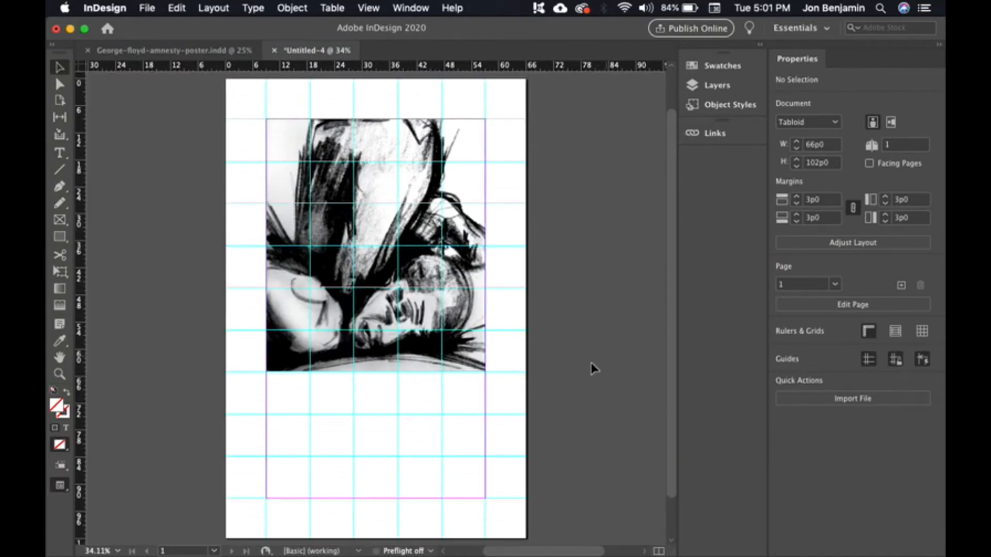
# Draw a 66p0 by 102p0 rectangle covering the whole page and fill it with [Black].
pyautogui.click(58, 237)
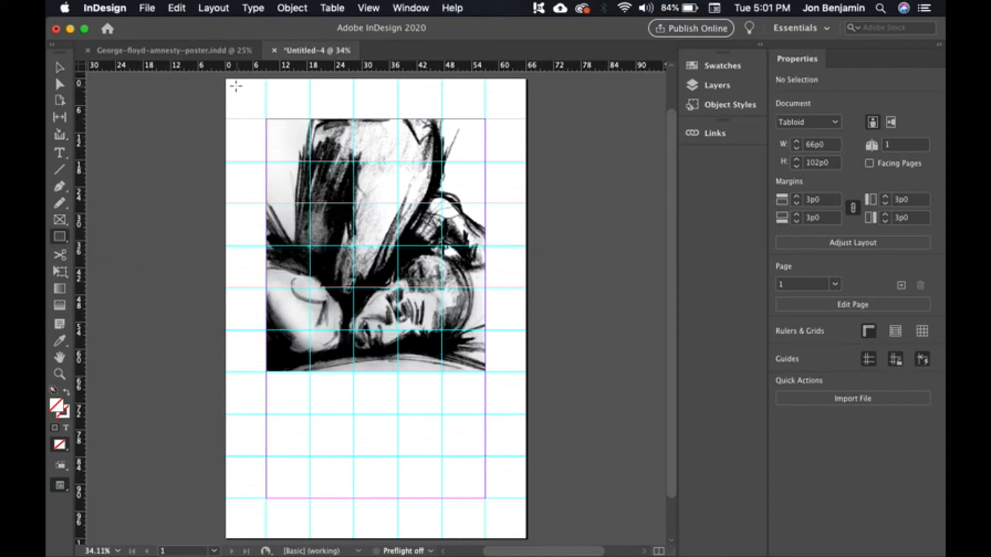
pyautogui.moveTo(229, 84); pyautogui.dragTo(527, 539)
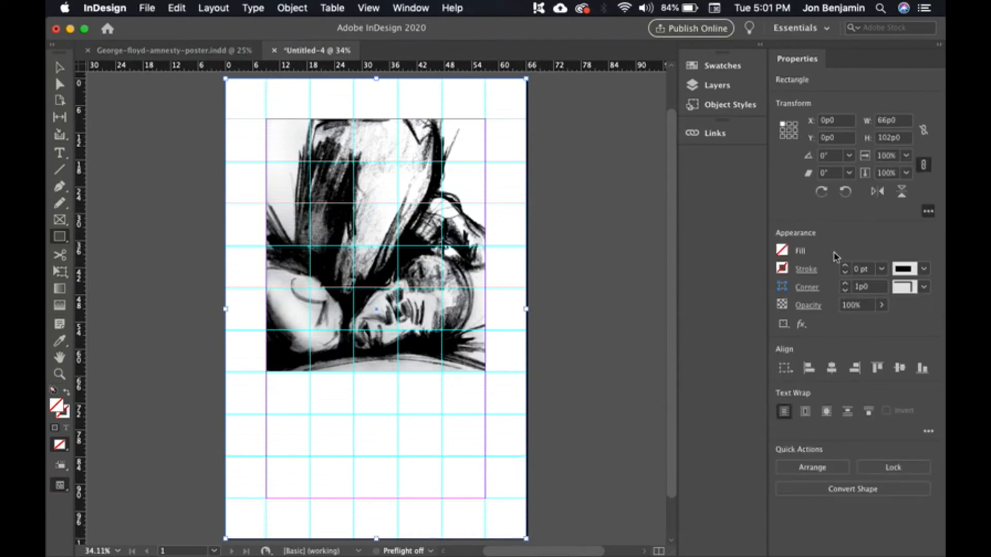
pyautogui.click(782, 250)
pyautogui.click(662, 386)
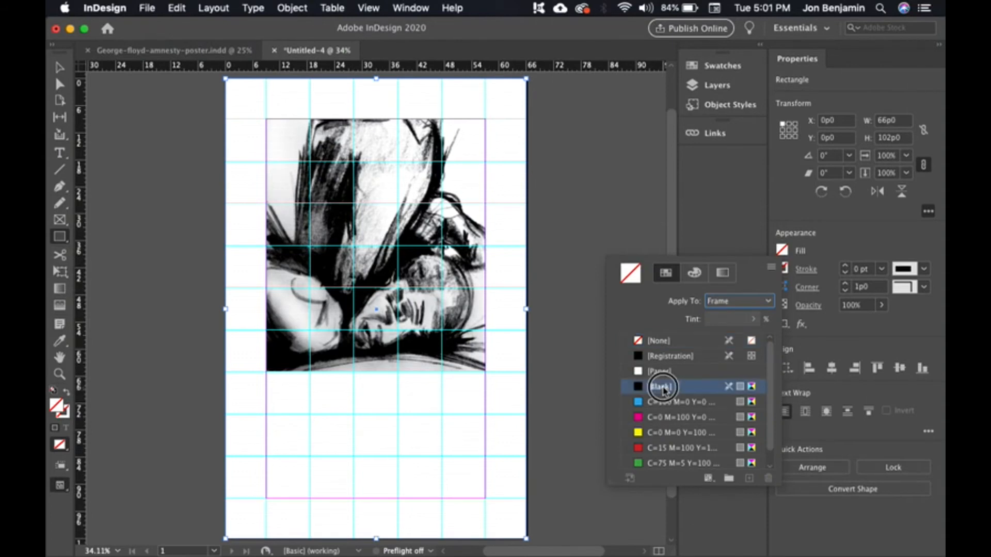
pyautogui.click(59, 69)
pyautogui.click(576, 179)
pyautogui.click(60, 69)
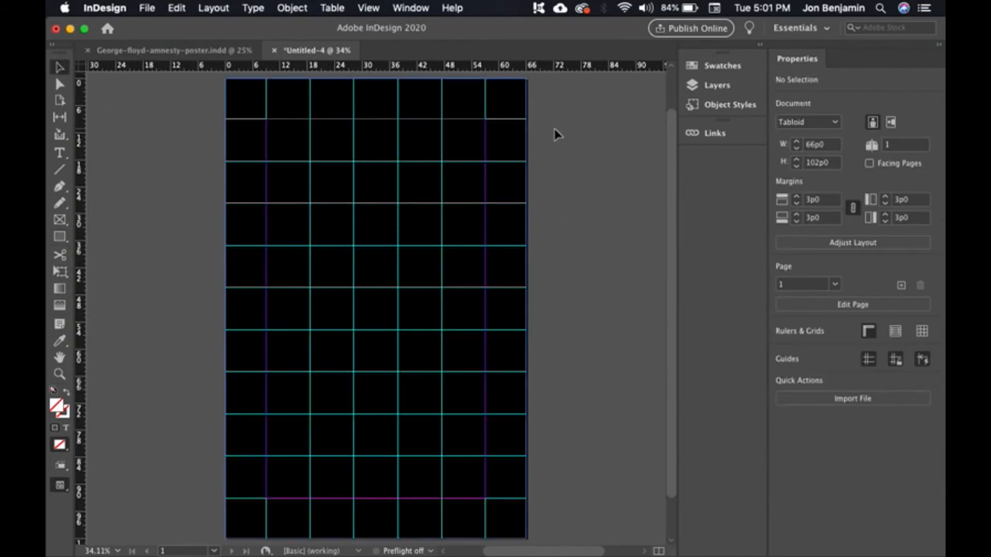
# Move the black rectangle beneath the George-Floyd.psd drawing in the layer order.
pyautogui.click(718, 85)
pyautogui.click(541, 78)
pyautogui.moveTo(580, 94); pyautogui.dragTo(587, 127)
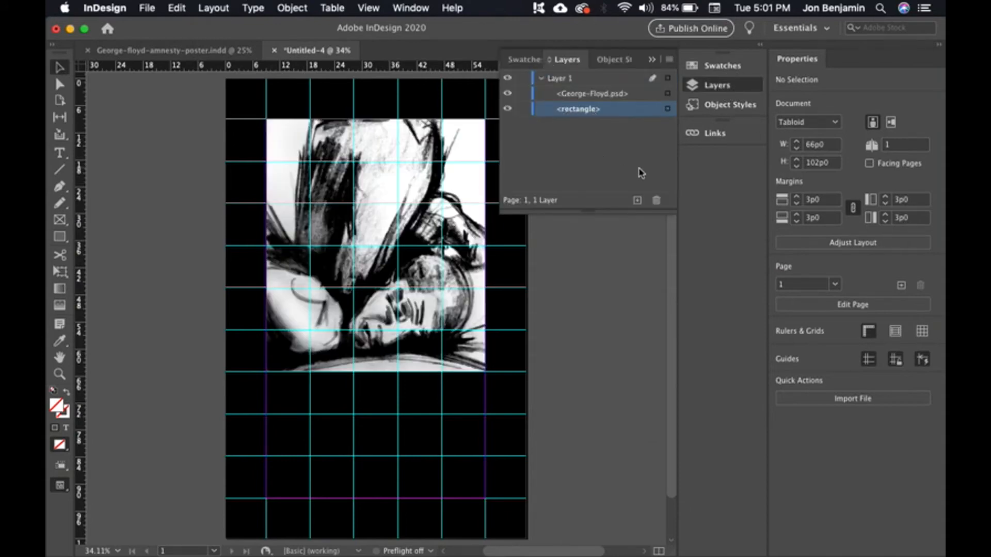
pyautogui.click(653, 60)
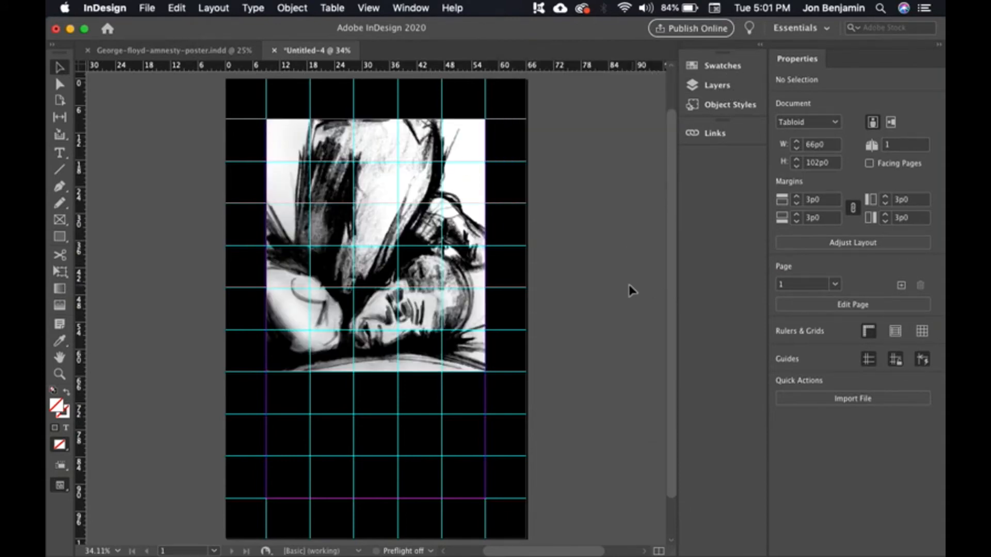
pyautogui.press('w')
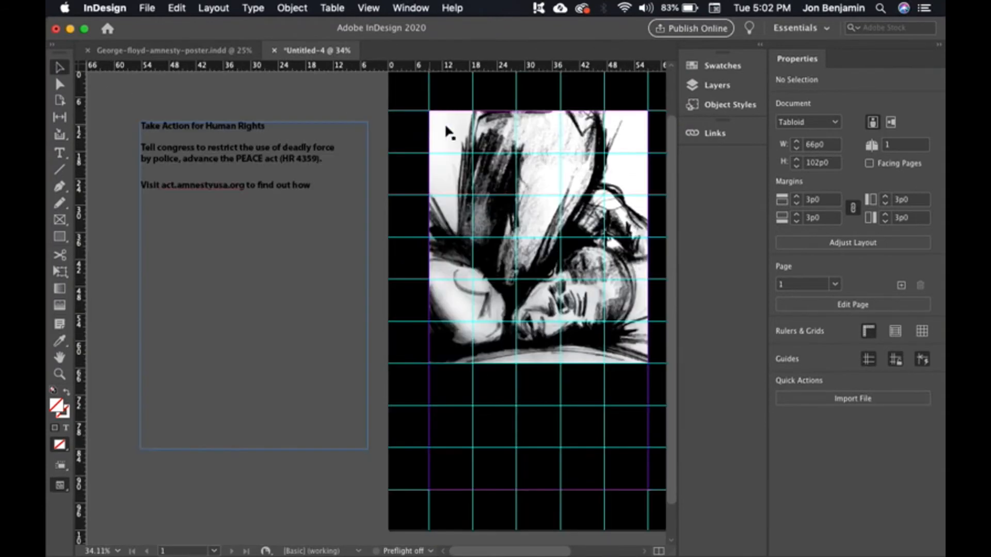
# Shorten the call-to-action text frame to about 17p5 high and move it down on the pasteboard.
pyautogui.moveTo(580, 339); pyautogui.dragTo(540, 336)
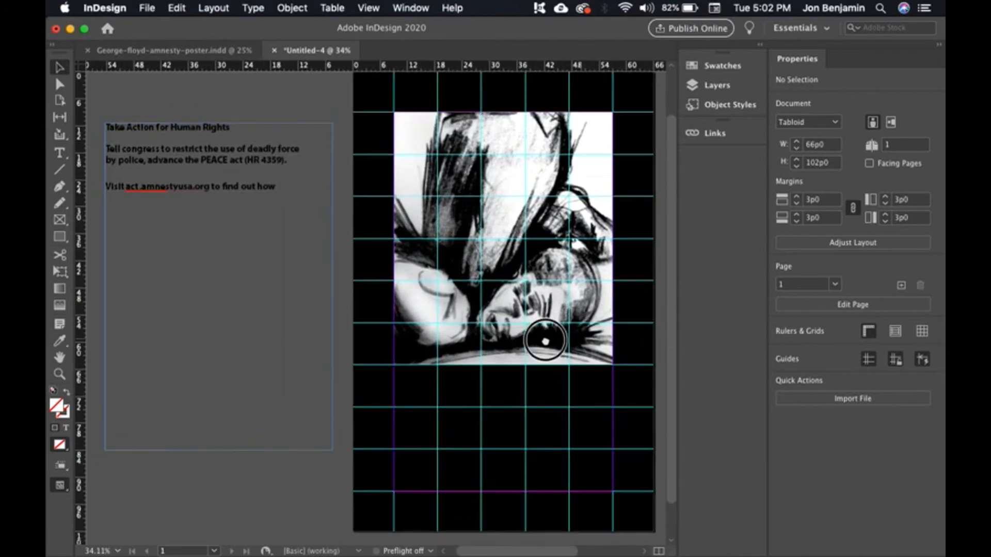
pyautogui.click(195, 159)
pyautogui.moveTo(219, 450); pyautogui.dragTo(200, 212)
pyautogui.moveTo(191, 134); pyautogui.dragTo(195, 275)
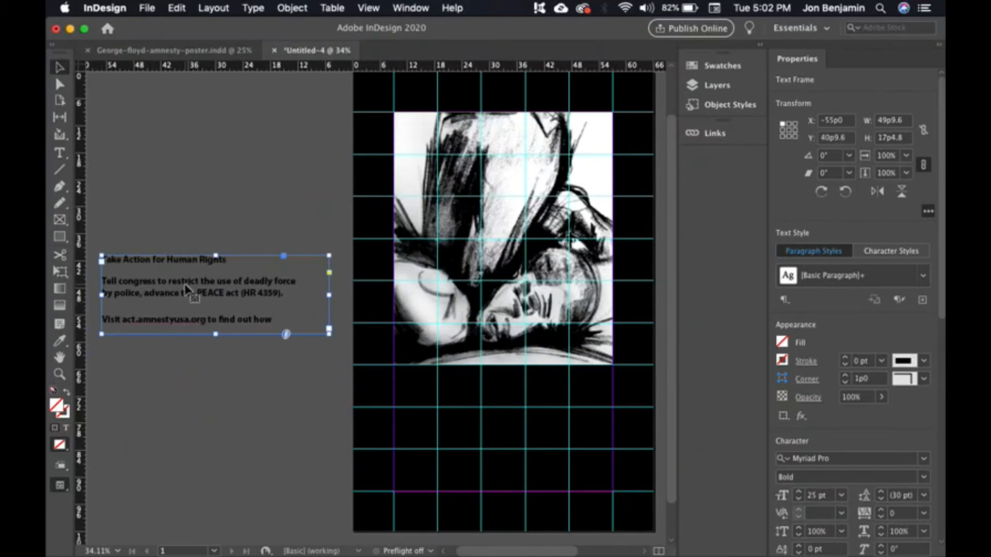
# Create the paragraph style p1 from all the text in the frame and set its character colour to white.
pyautogui.doubleClick(192, 288)
pyautogui.press('super+a')
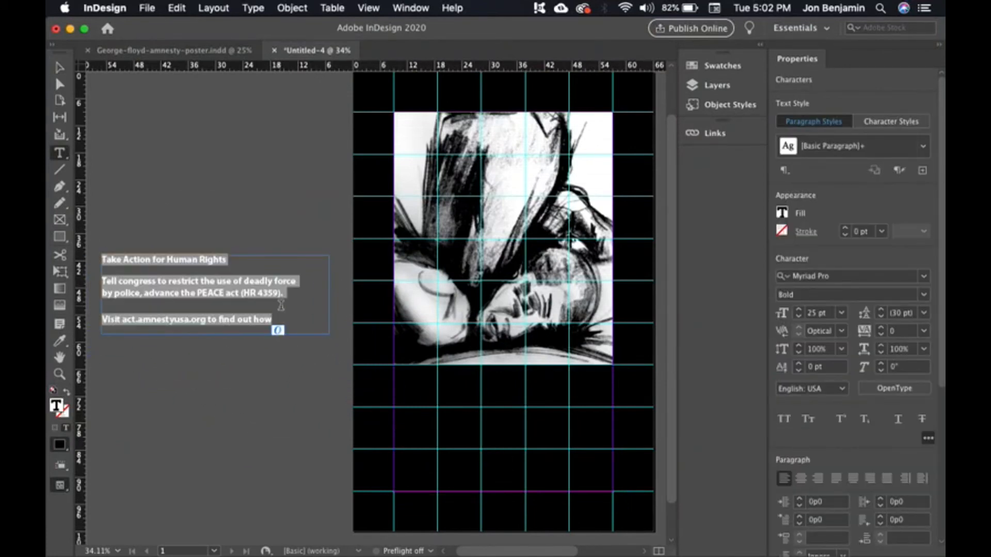
pyautogui.click(922, 171)
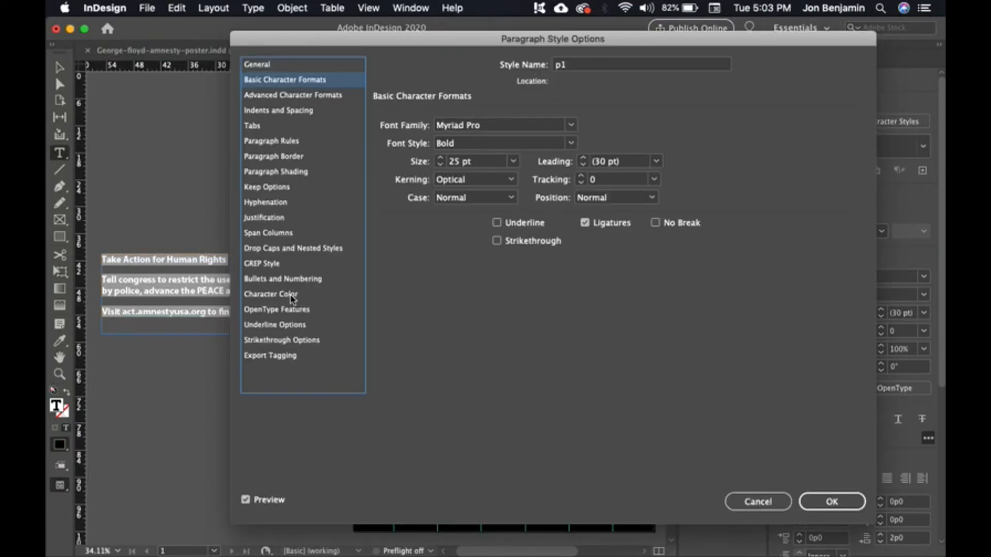
pyautogui.click(286, 294)
pyautogui.click(480, 154)
# Set the p1 paragraph style's font to Helvetica Neue LT Std, 65 Medium, and deselect everything.
pyautogui.click(310, 81)
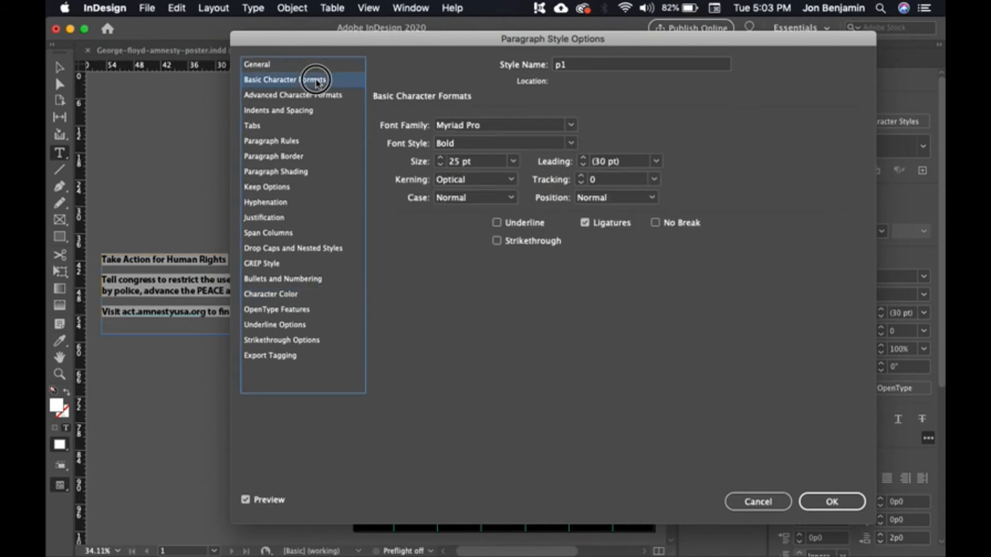
pyautogui.click(452, 134)
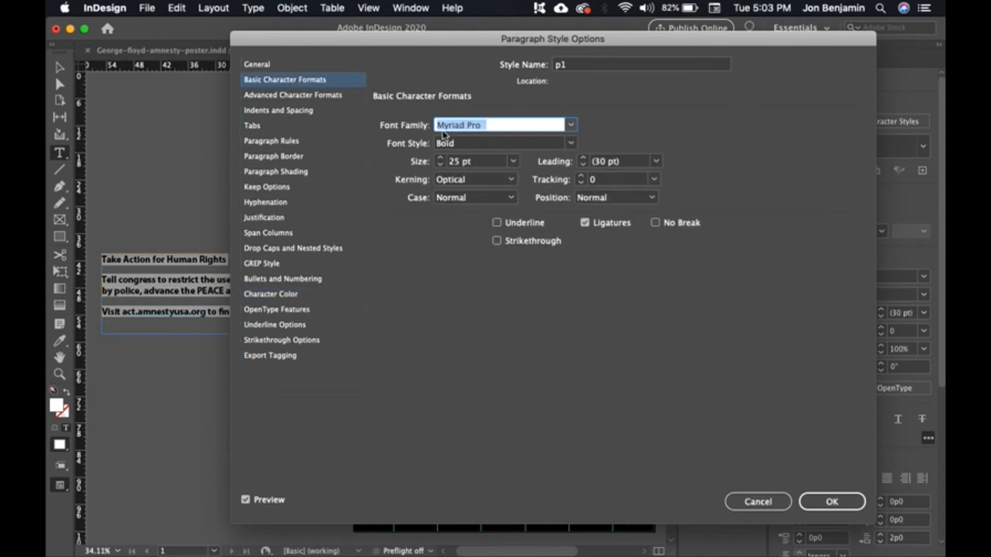
pyautogui.write('Helvetica Neue LT Std')
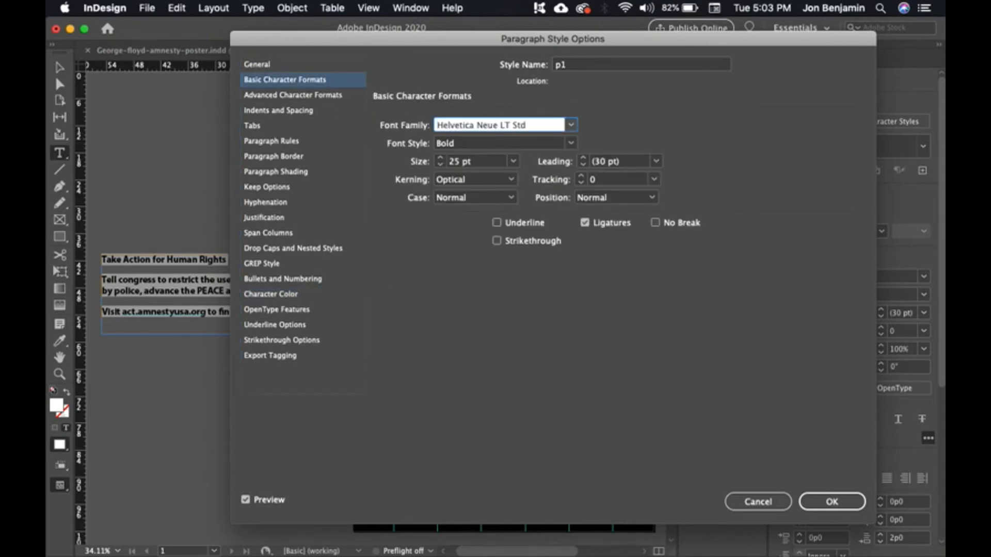
pyautogui.press('Tab')
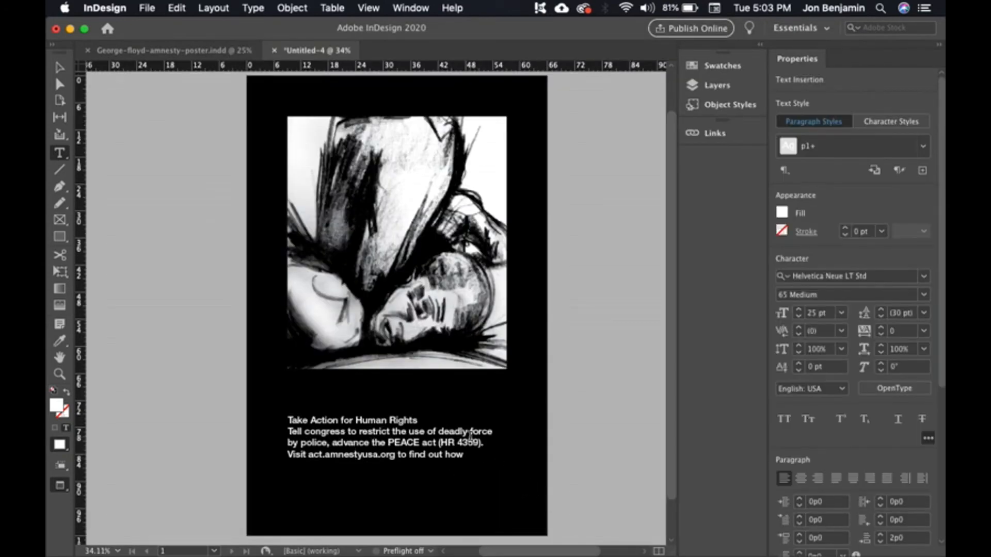
pyautogui.click(59, 67)
pyautogui.click(396, 242)
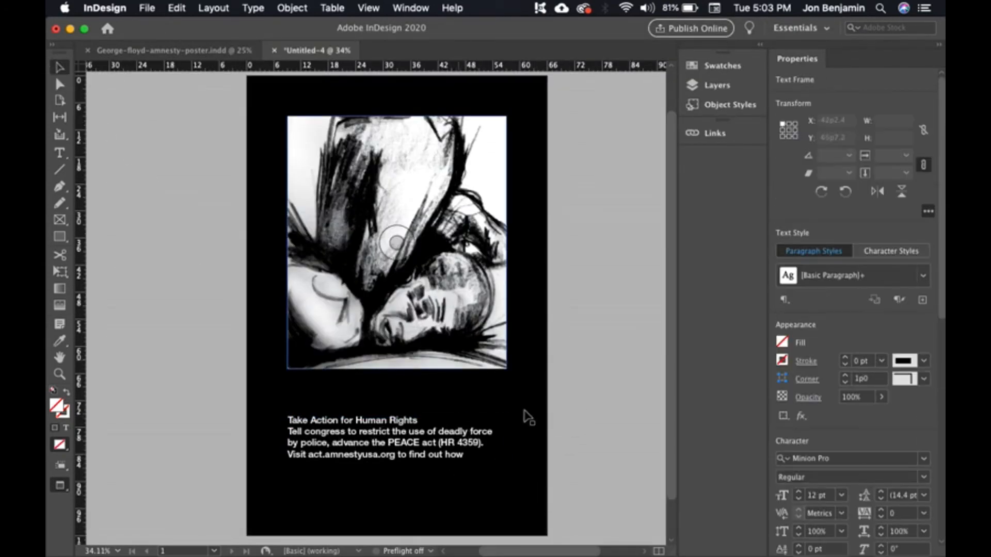
pyautogui.click(652, 471)
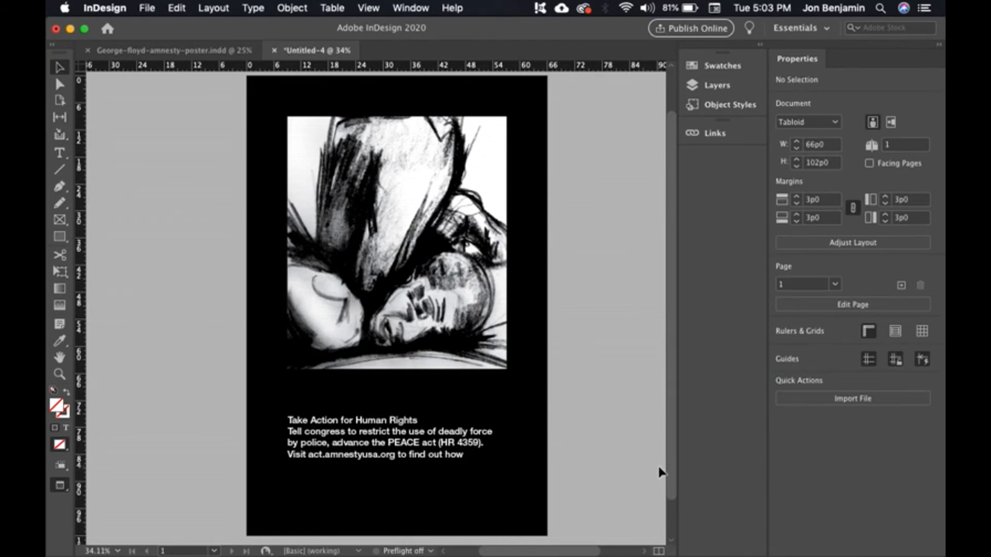
# Enlarge the headline "Take Action for Human Rights" to 43 pt.
pyautogui.doubleClick(422, 435)
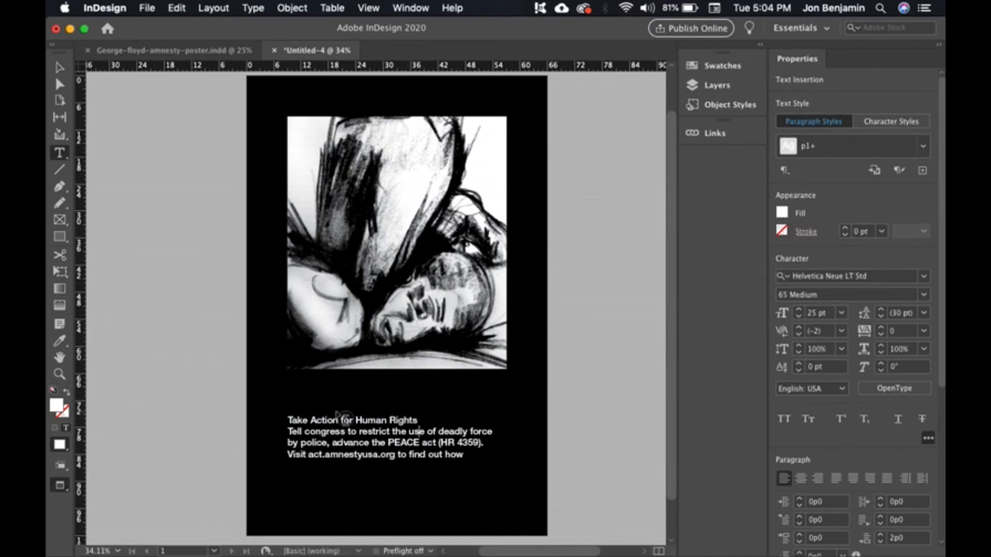
pyautogui.doubleClick(333, 420)
pyautogui.tripleClick(335, 420)
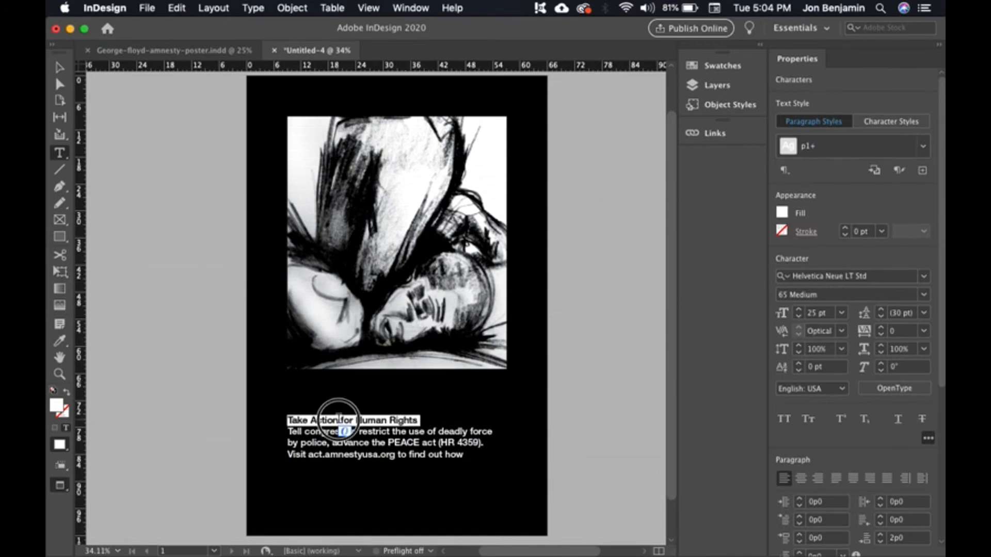
pyautogui.press('super+shift+period')
pyautogui.press('super+shift+period')
pyautogui.press('super+shift+period')
pyautogui.press('super+shift+period')
pyautogui.press('super+shift+period')
pyautogui.press('super+shift+period')
pyautogui.press('super+shift+period')
pyautogui.press('super+shift+period')
pyautogui.press('super+shift+period')
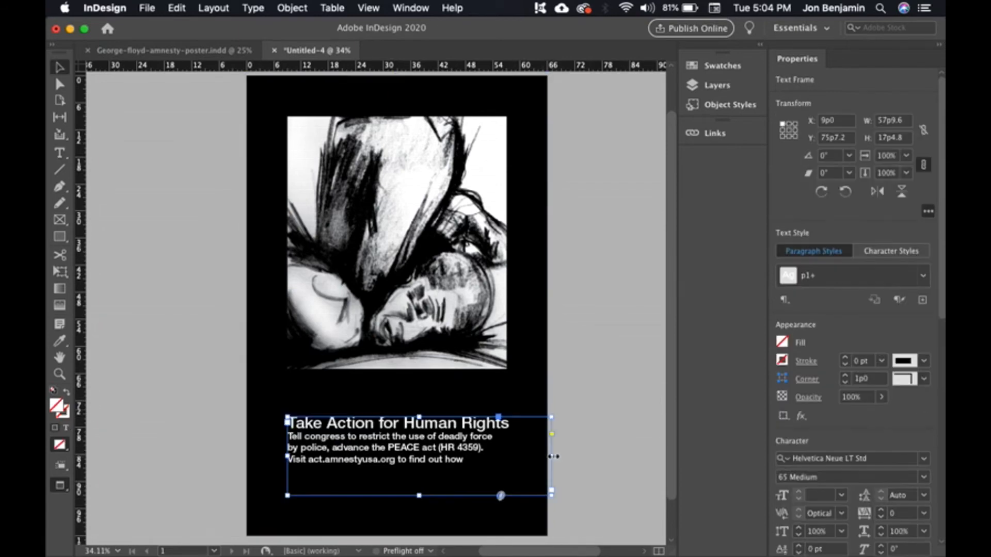
# Narrow the call-to-action text frame to 57p0 wide at the page edge and compare the layout with and without guides.
pyautogui.moveTo(551, 457); pyautogui.dragTo(547, 456)
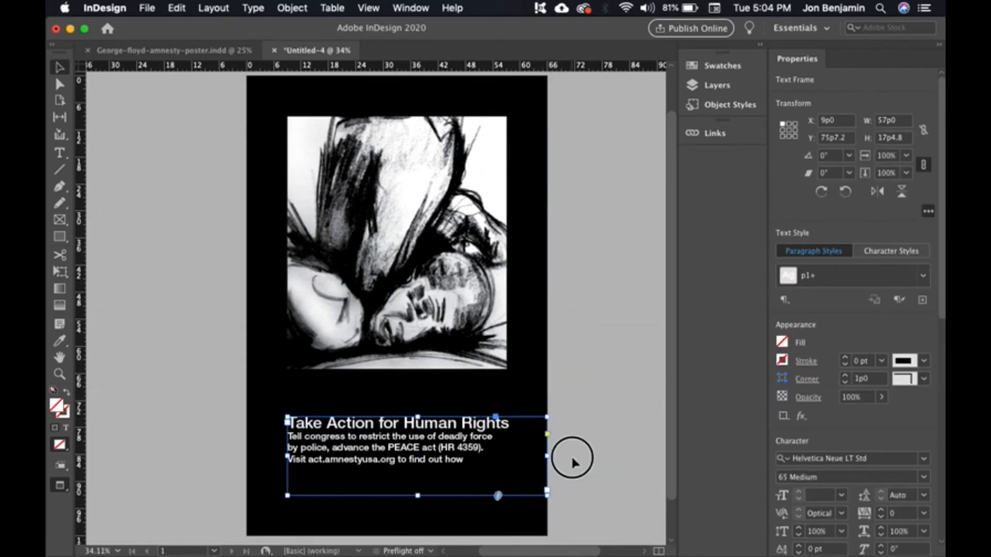
pyautogui.click(571, 454)
pyautogui.press('w')
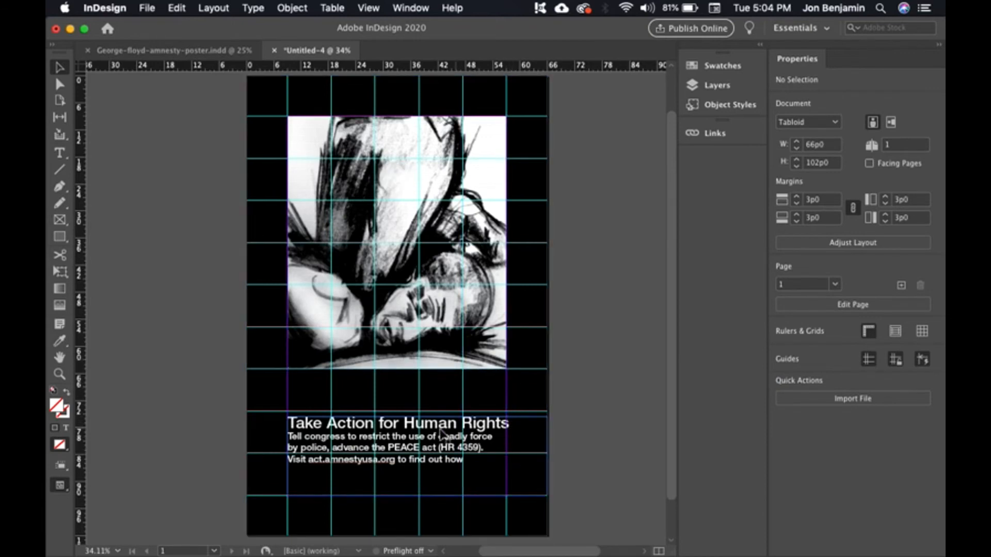
pyautogui.press('w')
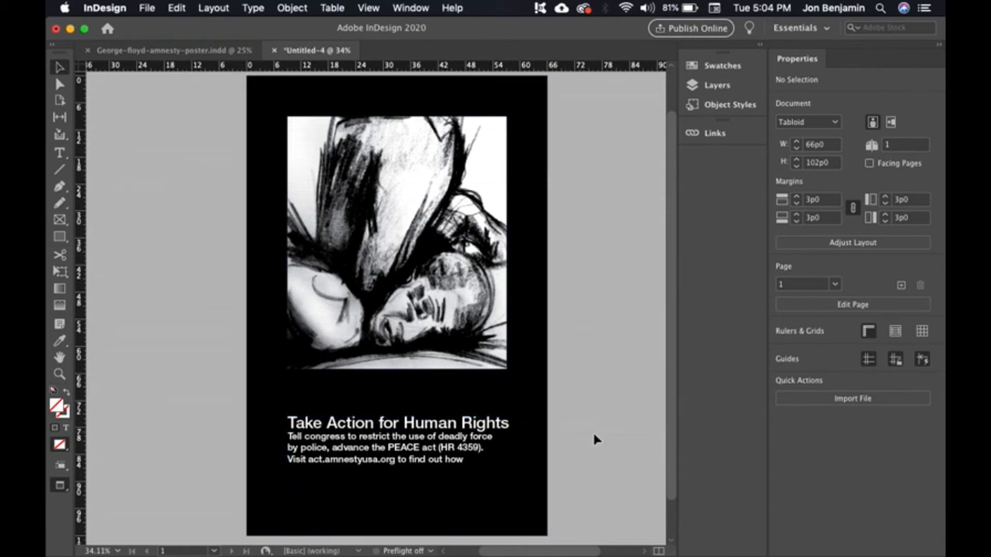
pyautogui.press('w')
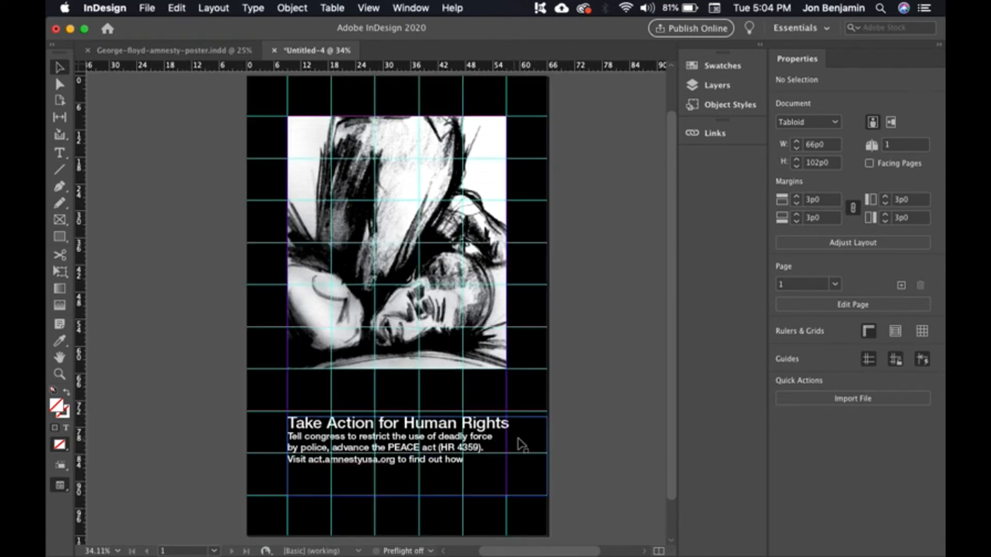
pyautogui.press('w')
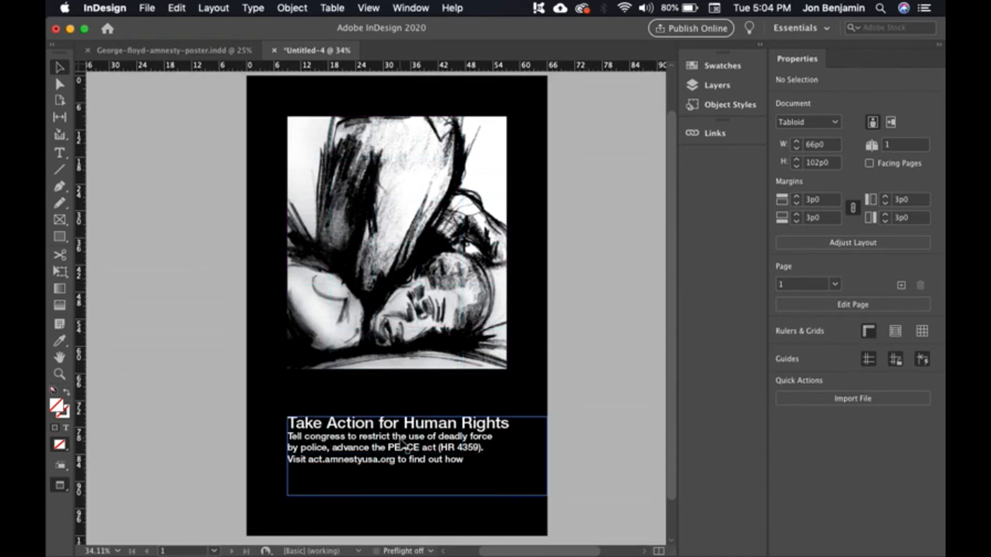
# Add paragraph spacing between the headline and the text below it.
pyautogui.doubleClick(473, 424)
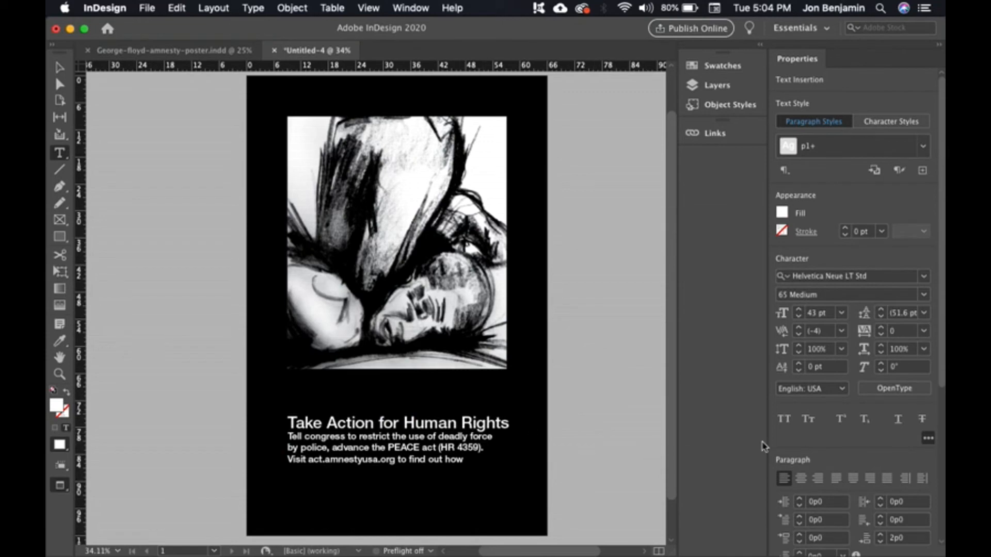
pyautogui.scroll(-5, 840, 499)
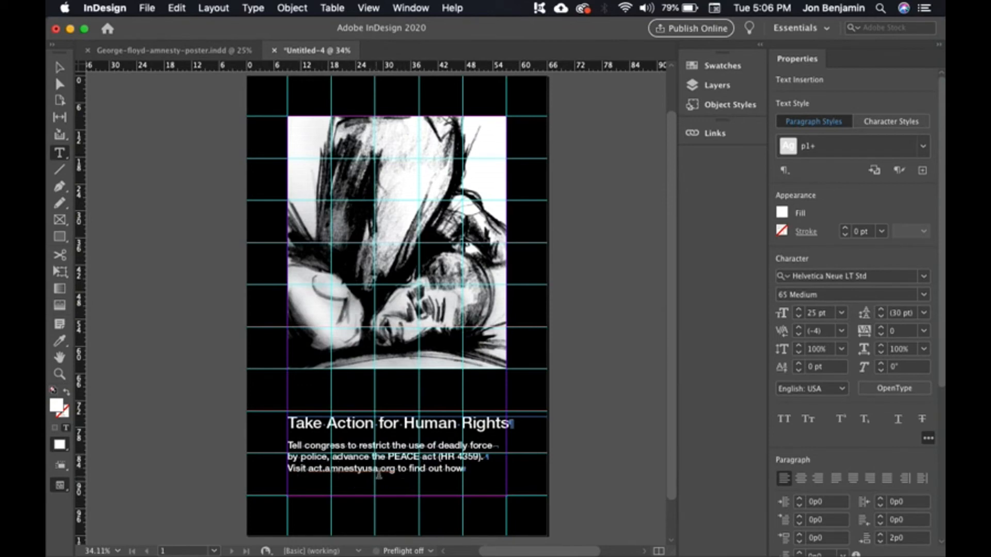
# Reduce the "Visit act.amnestyusa.org to find out how" line to 21 pt and add 2p0 of space before it.
pyautogui.click(454, 466)
pyautogui.tripleClick(459, 468)
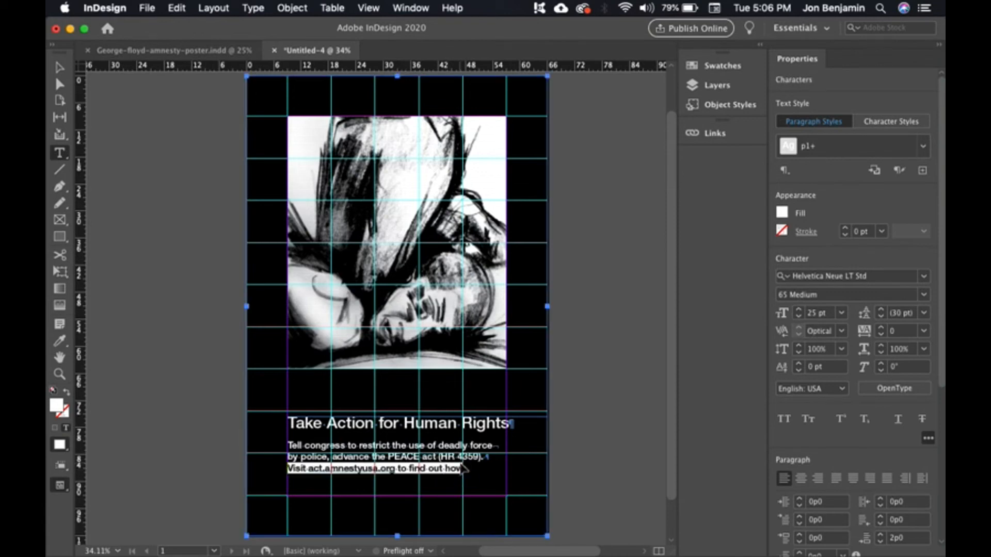
pyautogui.press('super+shift+comma')
pyautogui.press('super+shift+comma')
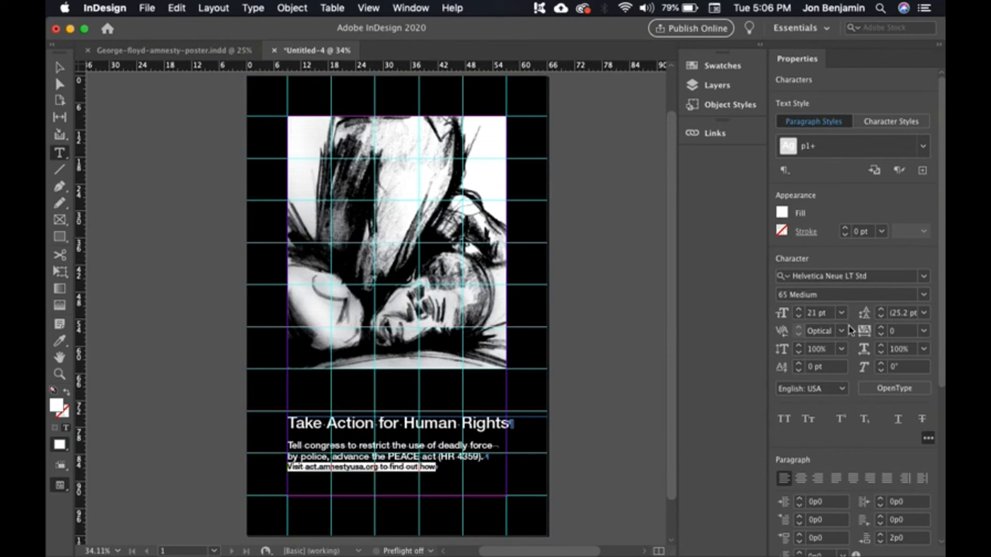
pyautogui.scroll(-5, 851, 431)
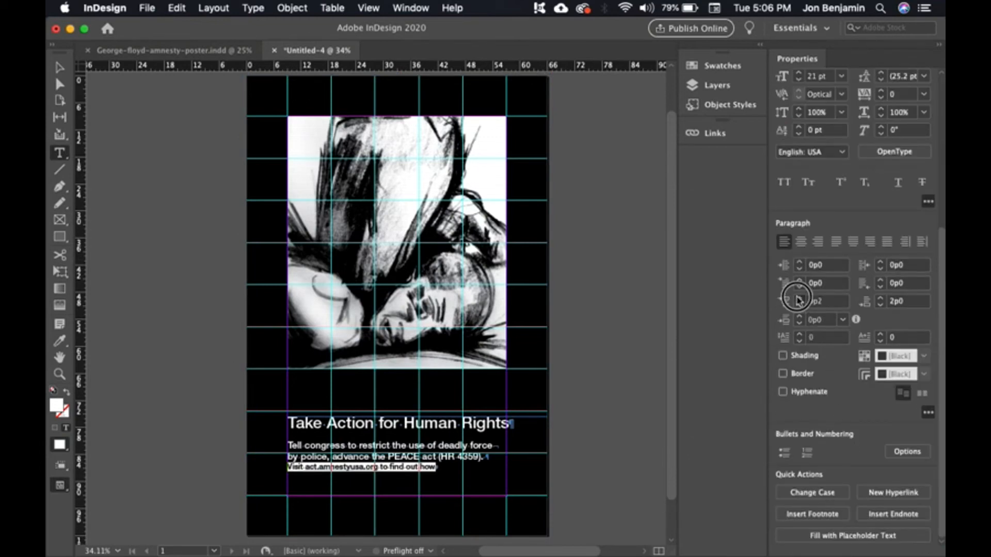
pyautogui.click(778, 304)
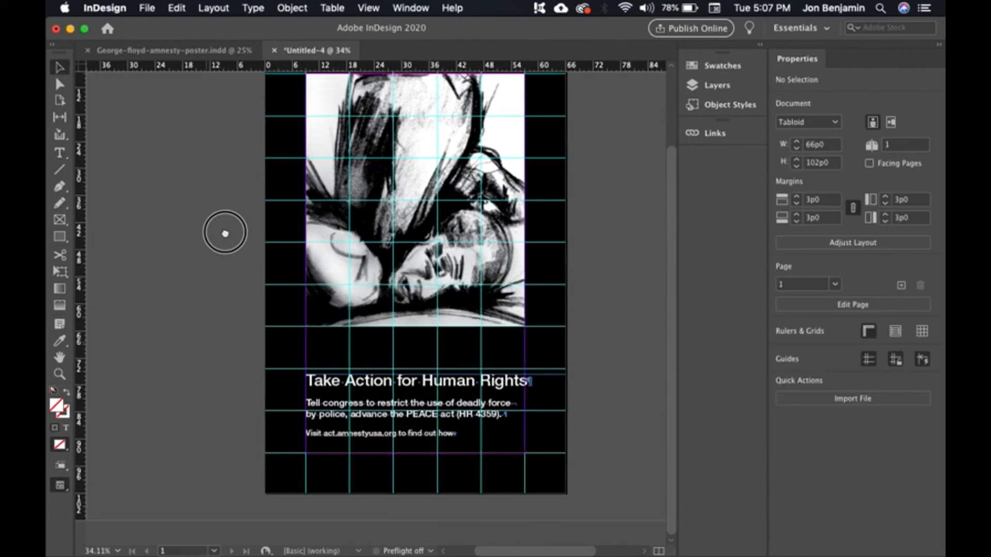
# Bring the yellow Amnesty International logo in from Finder and move it to the poster's lower right corner.
pyautogui.scroll(2, 224, 233)
pyautogui.press('w')
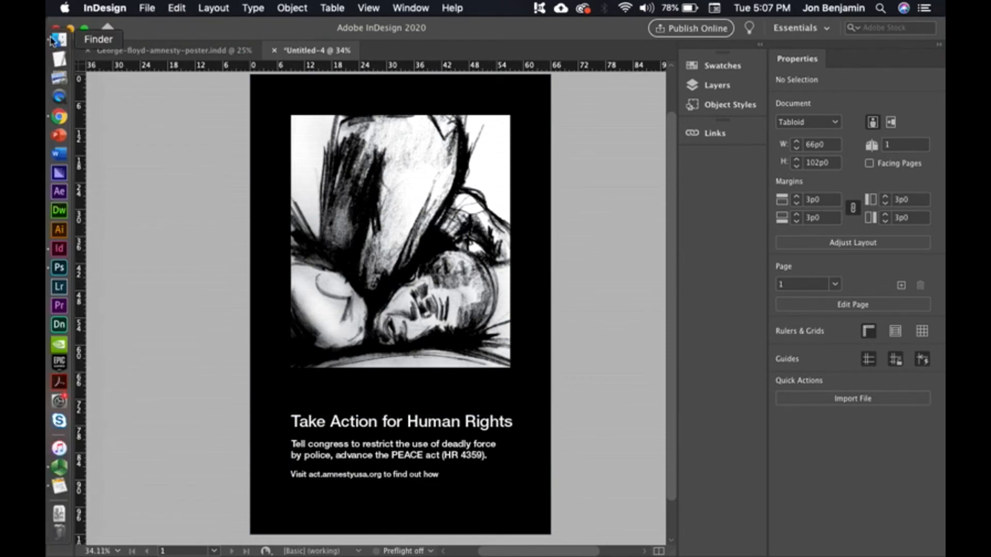
pyautogui.click(46, 37)
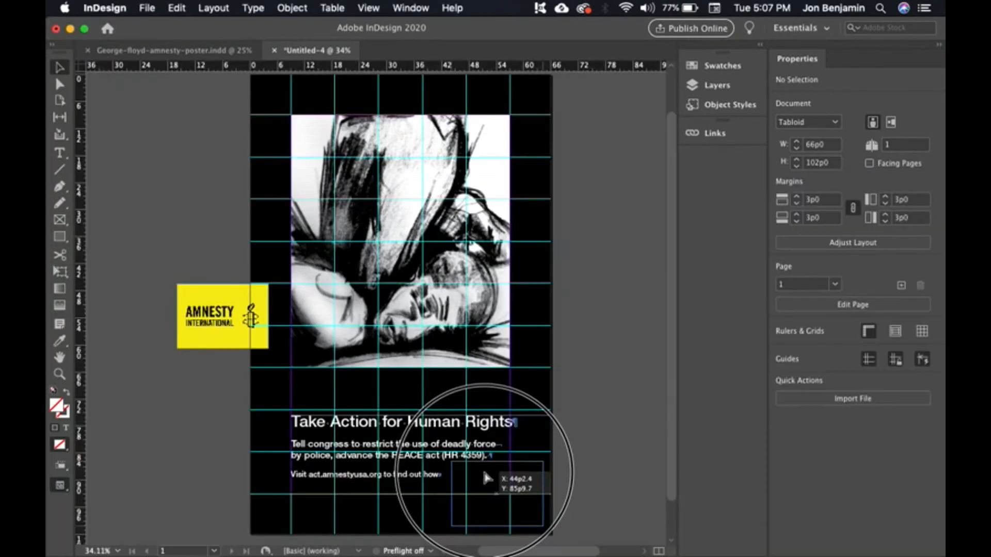
pyautogui.moveTo(486, 478); pyautogui.dragTo(495, 459)
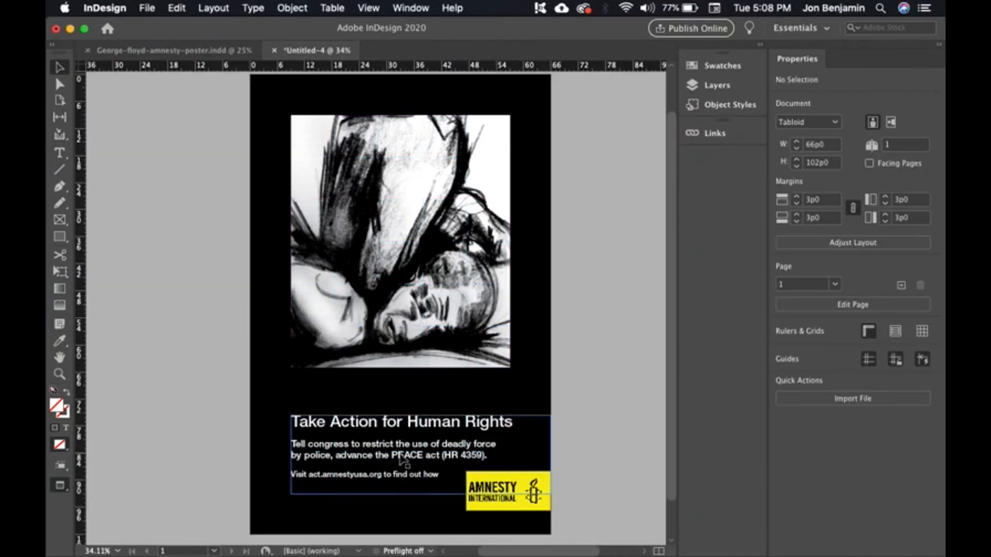
# Color the headline "Take Action for Human Rights" with the C=0 M=0 Y=100 swatch and make the act.amnestyusa.org address yellow.
pyautogui.tripleClick(433, 424)
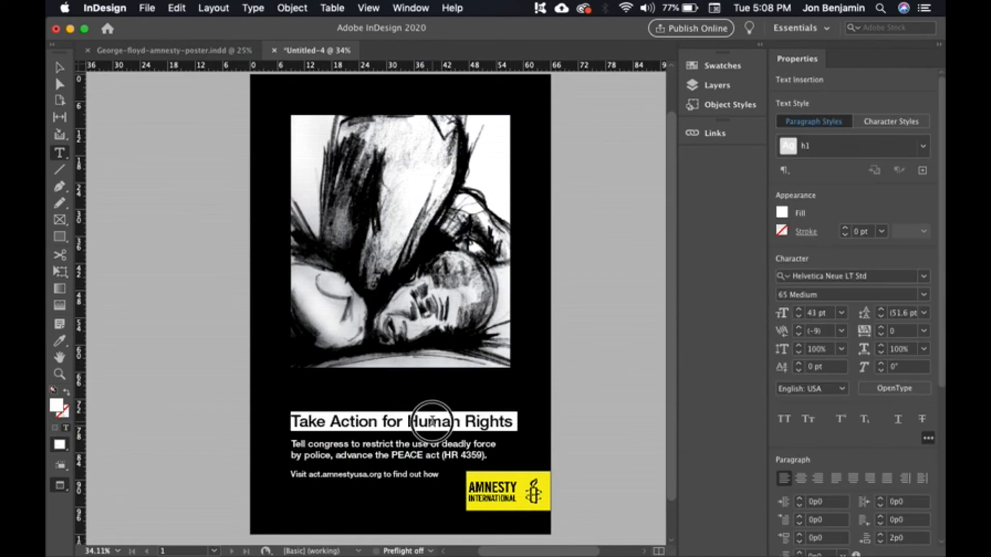
pyautogui.click(782, 213)
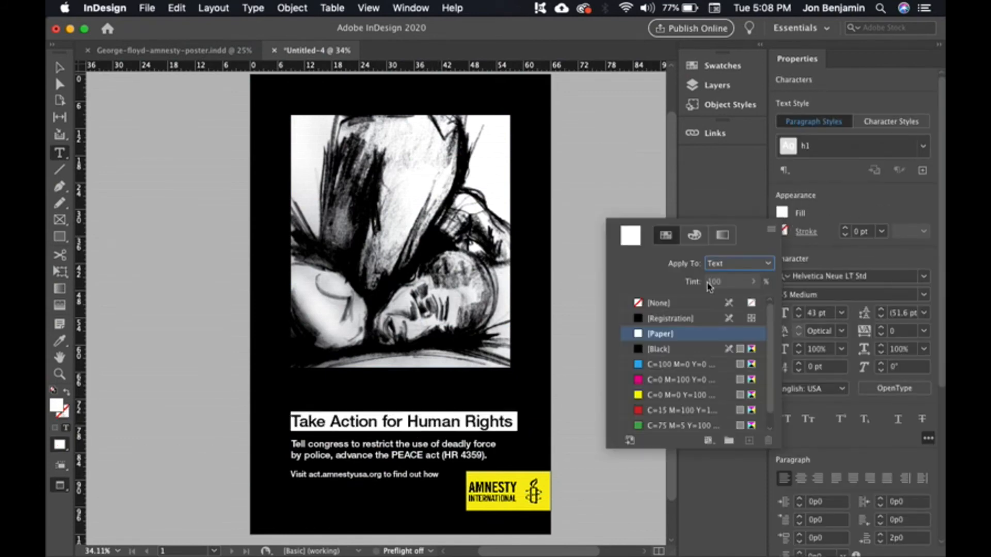
pyautogui.click(654, 396)
pyautogui.click(404, 462)
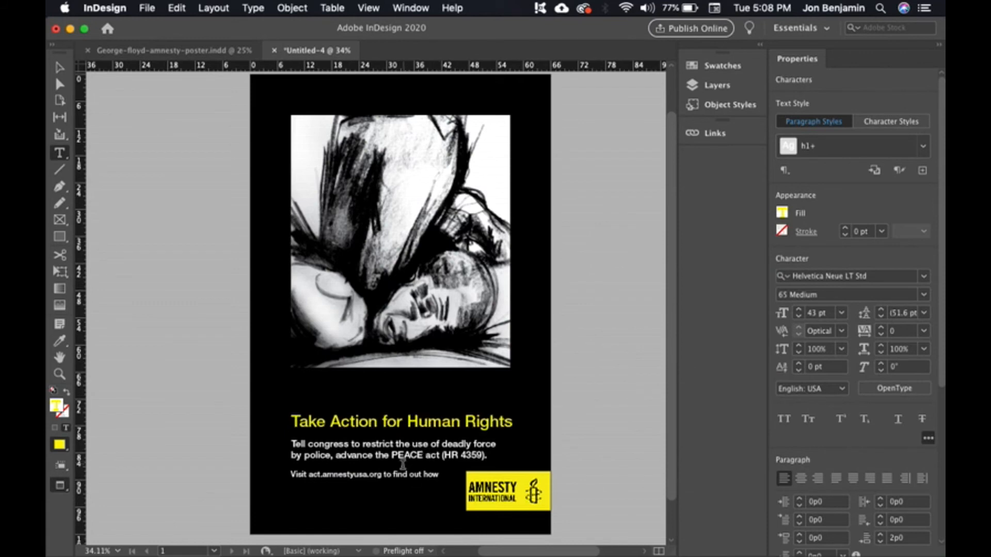
pyautogui.moveTo(309, 475); pyautogui.dragTo(380, 475)
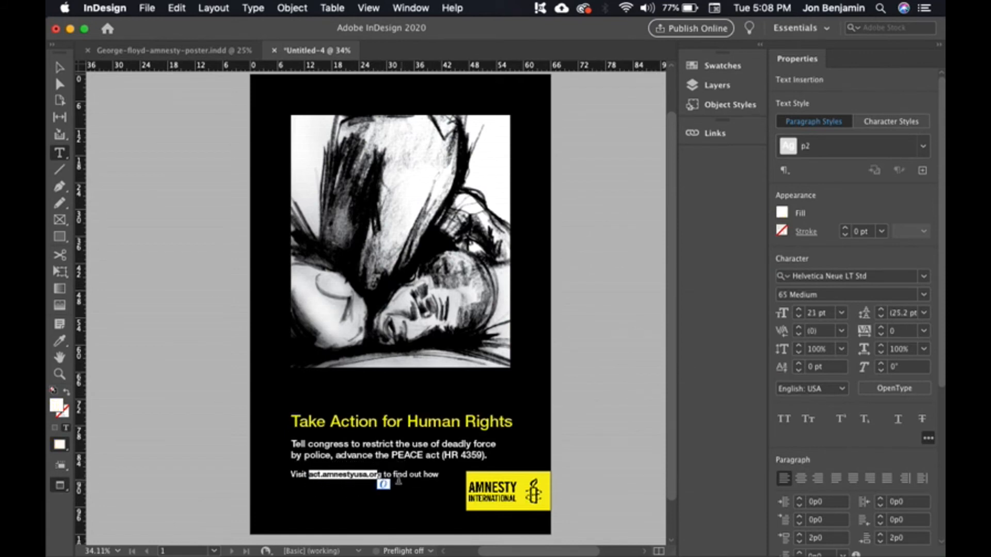
pyautogui.click(381, 473)
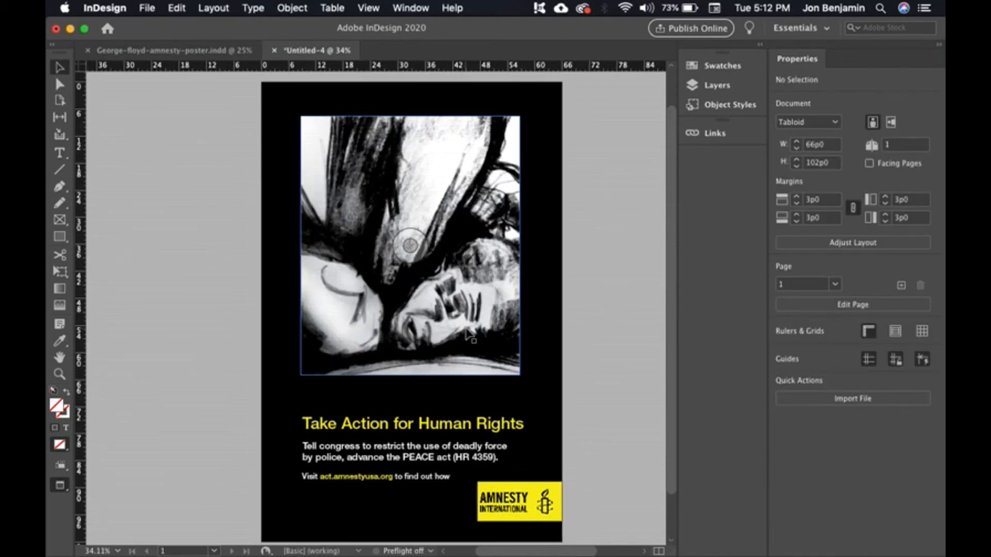
# Select the charcoal drawing inside its frame and increase only its width to 60p11.
pyautogui.click(459, 329)
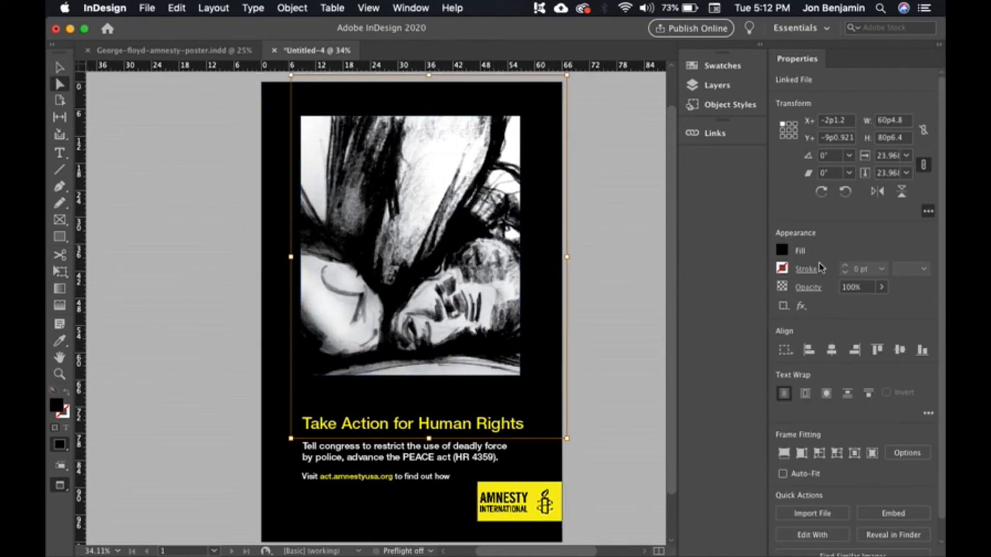
pyautogui.click(896, 121)
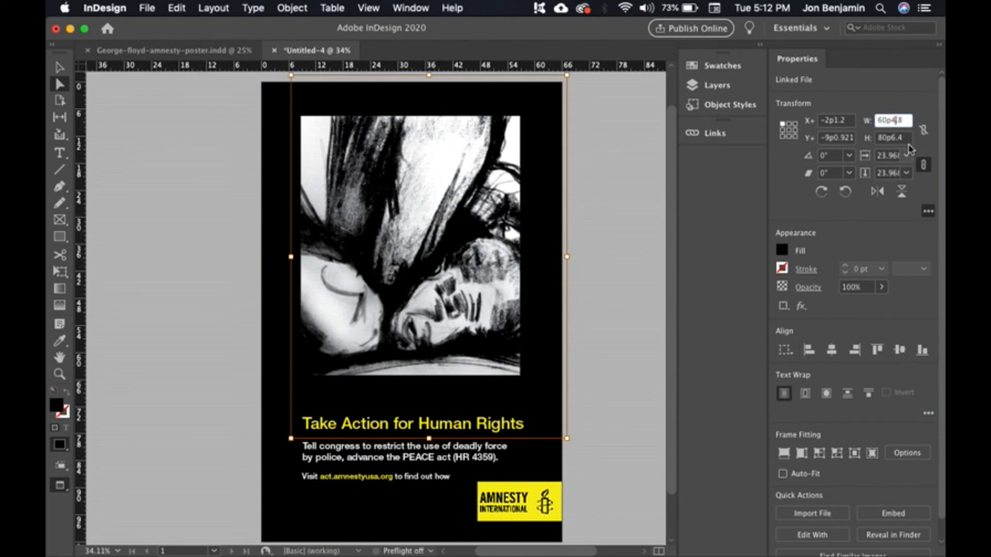
pyautogui.press('Up')
pyautogui.press('Up')
pyautogui.press('Up')
pyautogui.press('Up')
pyautogui.press('Up')
pyautogui.press('Up')
pyautogui.press('Up')
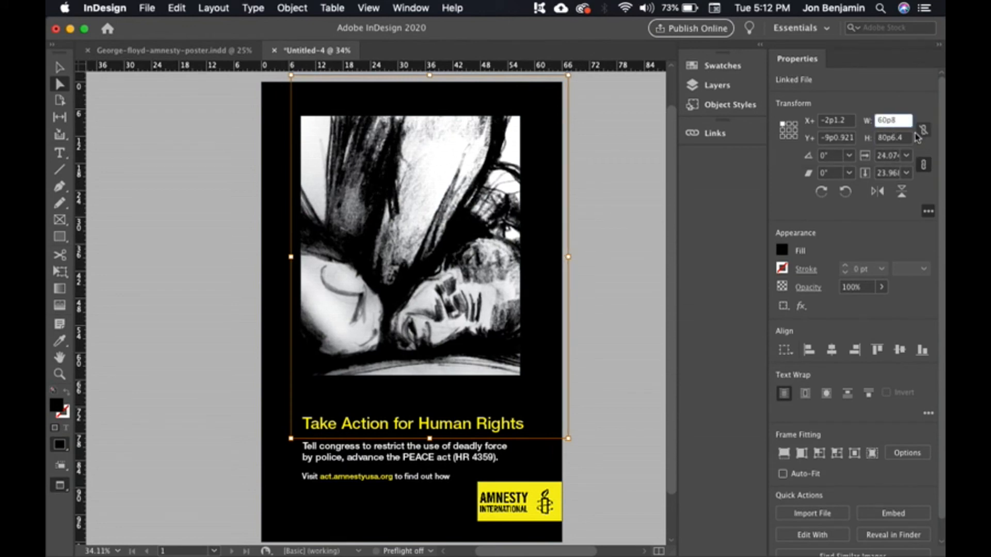
# Constrain the drawing's width and height proportions and scale it up within its frame to 63p6 wide.
pyautogui.click(923, 129)
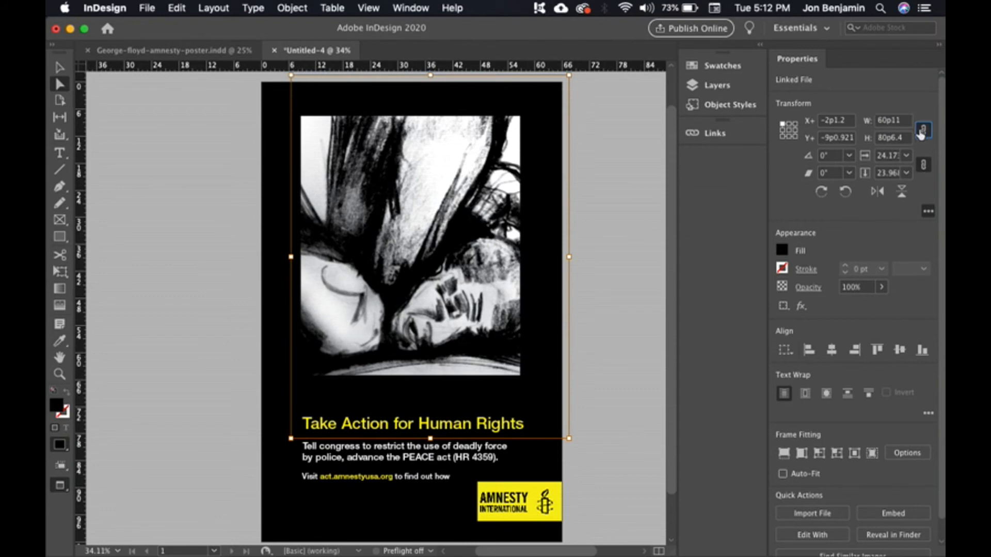
pyautogui.click(891, 119)
pyautogui.press('Up')
pyautogui.press('Up')
pyautogui.press('Up')
pyautogui.press('Up')
pyautogui.press('Up')
pyautogui.press('Up')
pyautogui.press('Up')
pyautogui.press('Up')
pyautogui.press('Up')
pyautogui.press('Up')
pyautogui.press('Up')
pyautogui.press('Up')
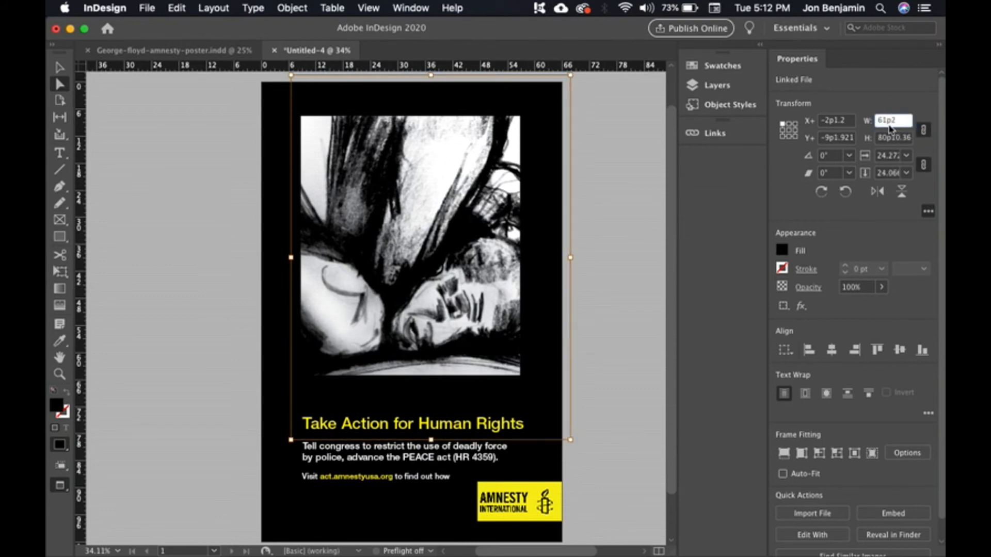
pyautogui.press('Up')
pyautogui.press('Up')
pyautogui.press('Up')
pyautogui.press('Up')
pyautogui.press('Up')
pyautogui.press('Up')
pyautogui.press('Up')
pyautogui.press('Up')
pyautogui.press('Up')
pyautogui.press('Up')
pyautogui.press('Up')
pyautogui.press('Up')
pyautogui.press('Up')
pyautogui.press('Up')
pyautogui.press('Up')
pyautogui.press('Up')
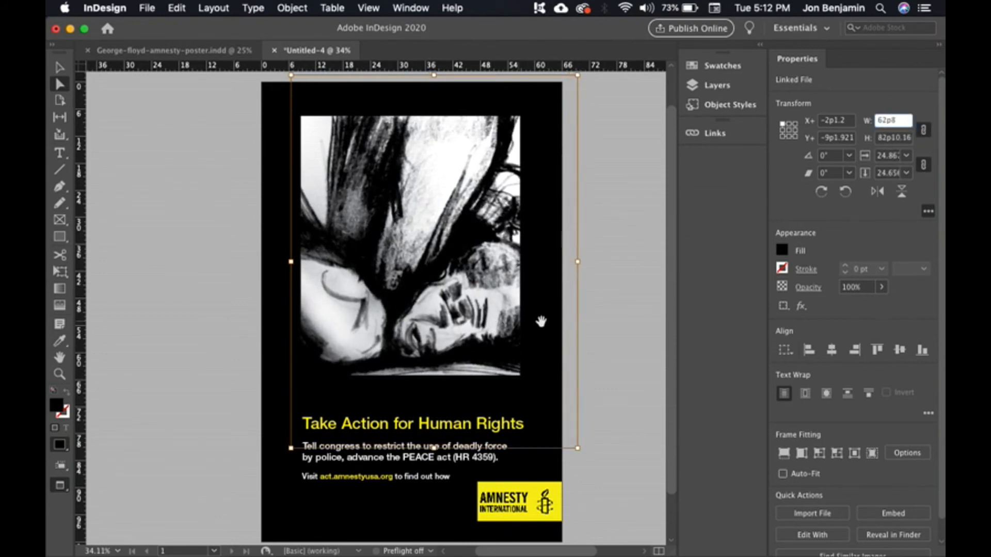
pyautogui.press('Up')
pyautogui.press('Up')
pyautogui.press('Up')
# Shift the enlarged drawing down and slightly right within its frame, to about X -1p11 and Y -7p4.
pyautogui.moveTo(482, 309); pyautogui.dragTo(482, 315)
pyautogui.press('Right')
pyautogui.press('Right')
pyautogui.press('Down')
pyautogui.press('Down')
pyautogui.press('Down')
pyautogui.press('Down')
pyautogui.press('Down')
pyautogui.press('Down')
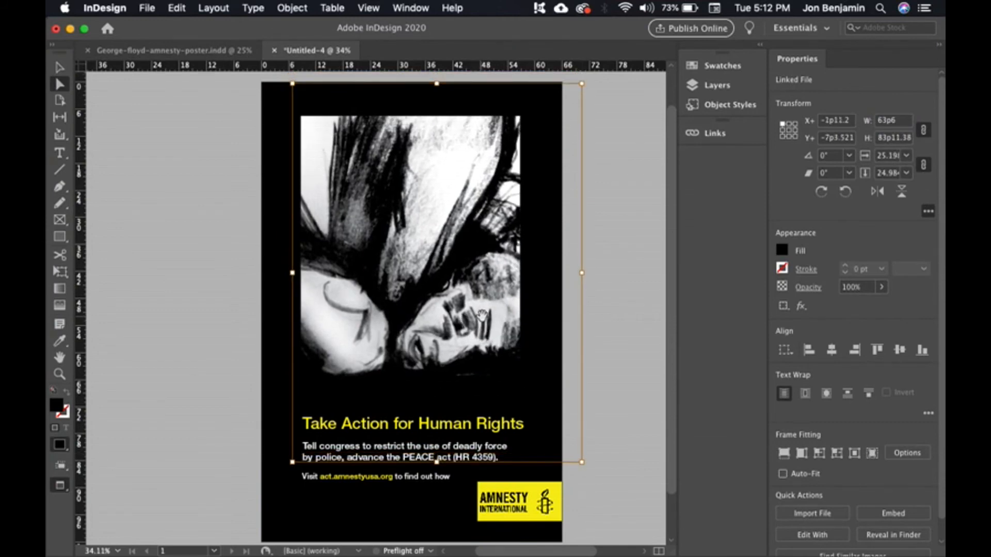
# Nudge the charcoal drawing down and slightly right within its frame, to about X -1p10 and Y -6p7.
pyautogui.press('Down')
pyautogui.press('Right')
pyautogui.click(614, 364)
pyautogui.press('super+minus')
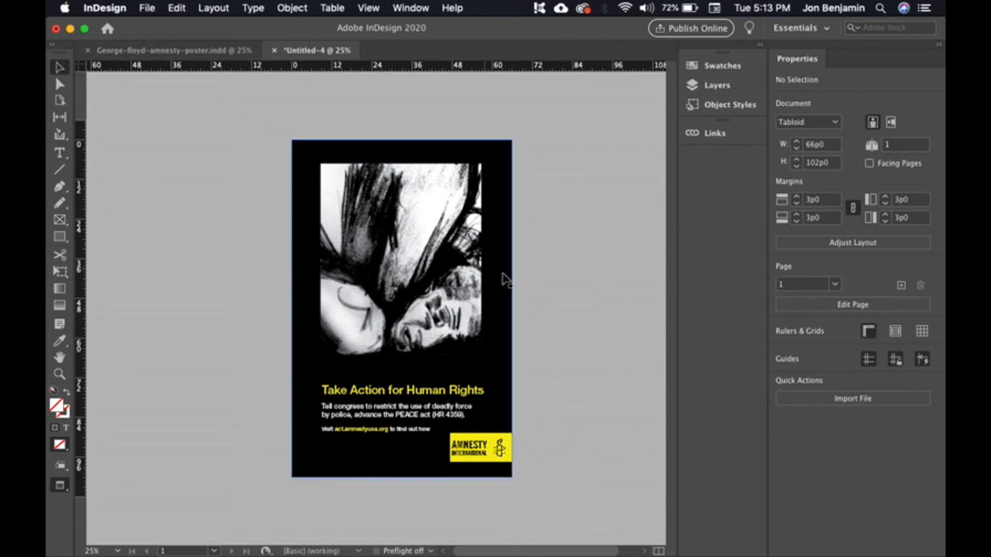
# Open the linked charcoal drawing's original file for editing in Photoshop.
pyautogui.doubleClick(443, 281)
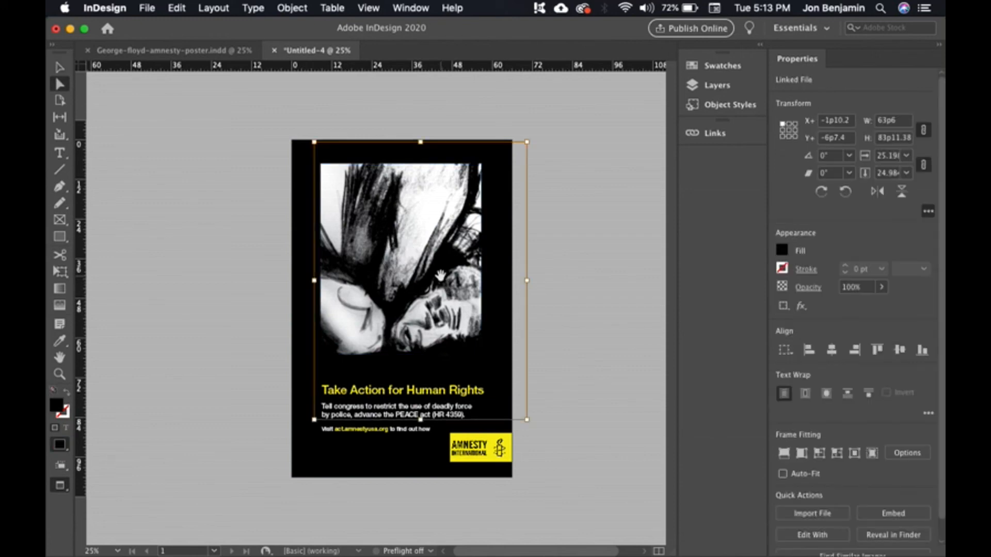
pyautogui.rightClick(440, 276)
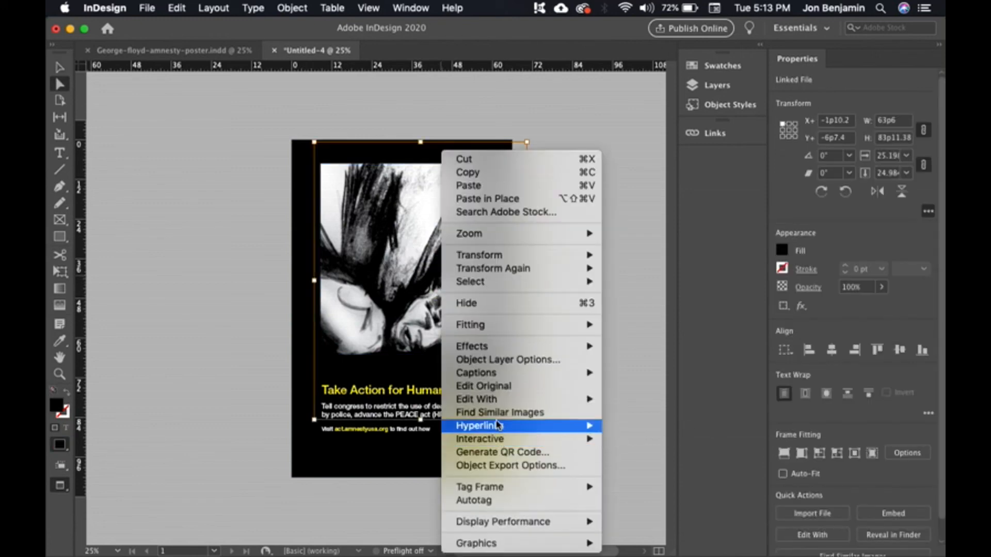
pyautogui.click(487, 383)
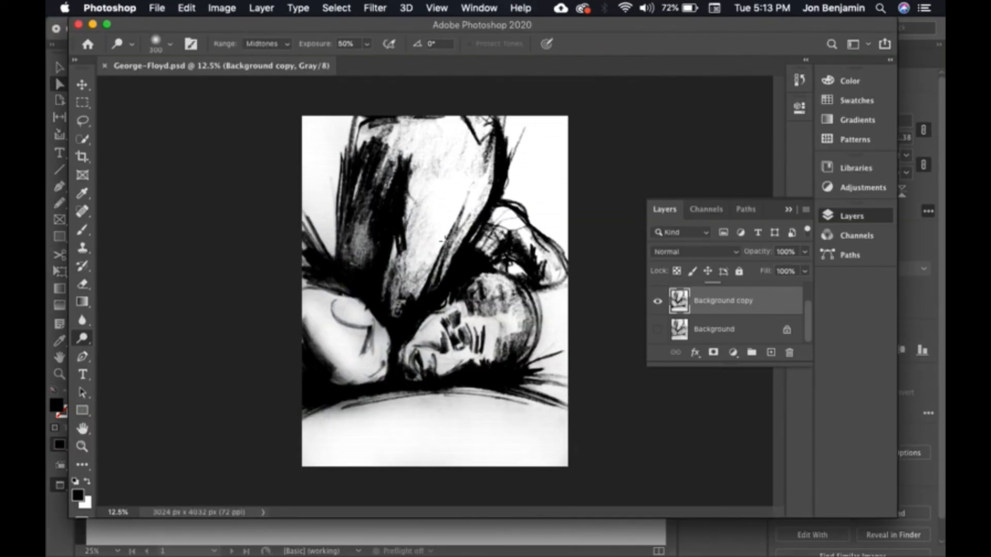
# Increase the drawing's contrast by moving the white and black points of the Curves 1 adjustment layer inward, and save the file.
pyautogui.scroll(2, 750, 307)
pyautogui.click(741, 296)
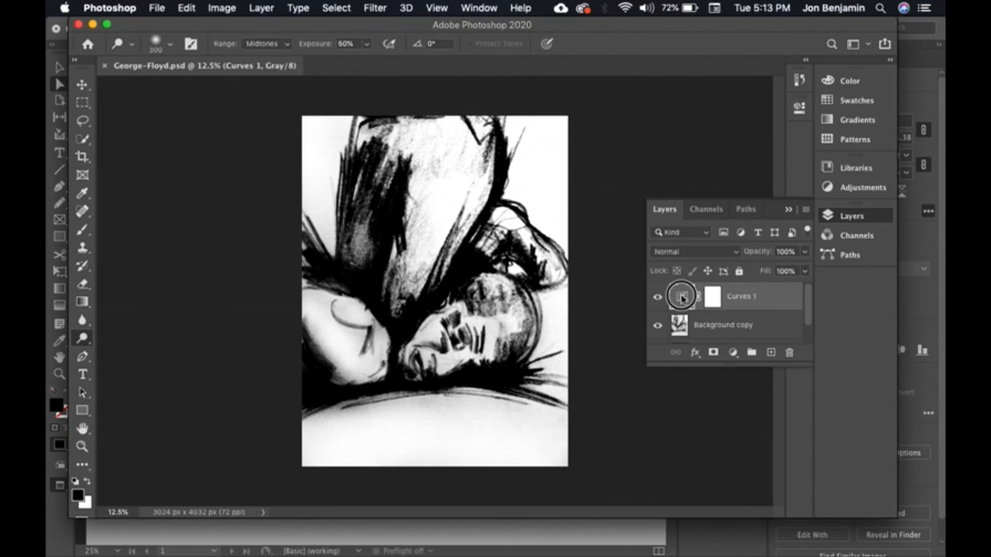
pyautogui.doubleClick(681, 298)
pyautogui.moveTo(692, 199); pyautogui.dragTo(688, 185)
pyautogui.moveTo(638, 318); pyautogui.dragTo(657, 322)
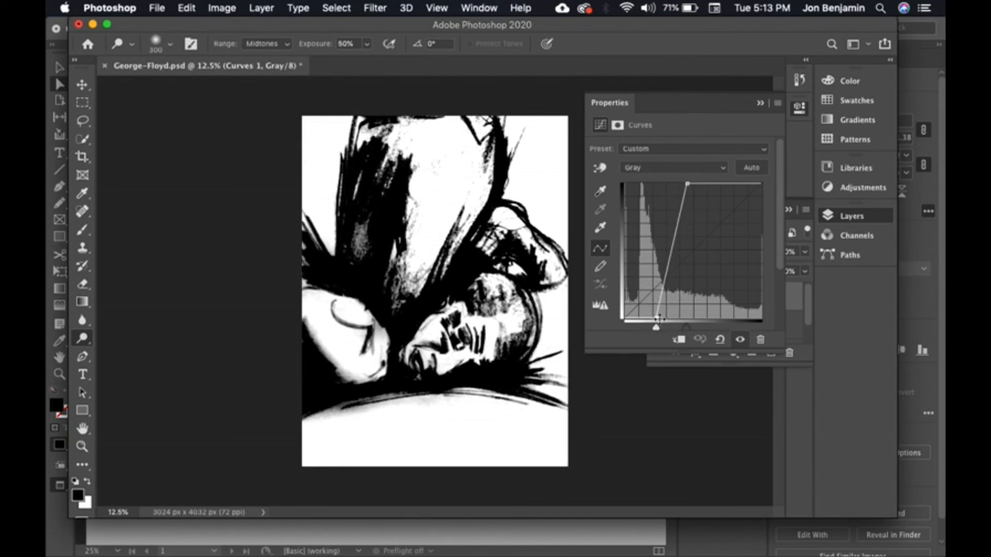
pyautogui.press('super+s')
# Switch back to InDesign and check the link information of the edited drawing.
pyautogui.press('super+Tab')
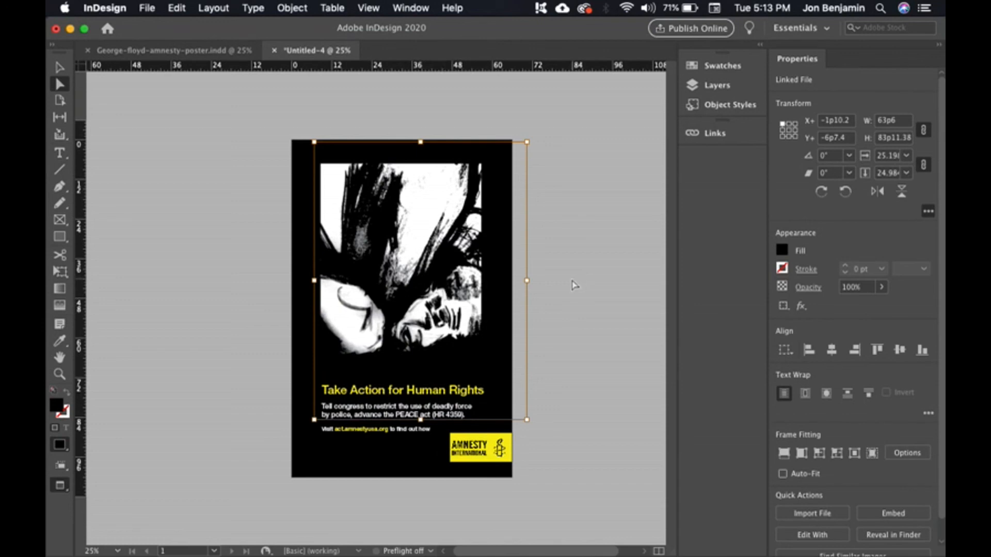
pyautogui.press('super+shift+d')
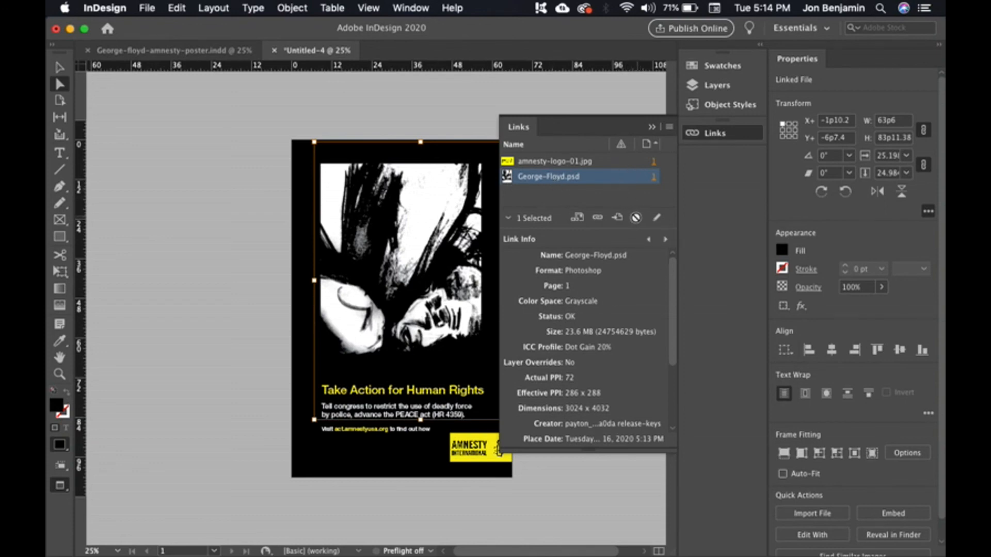
pyautogui.click(465, 194)
pyautogui.click(223, 214)
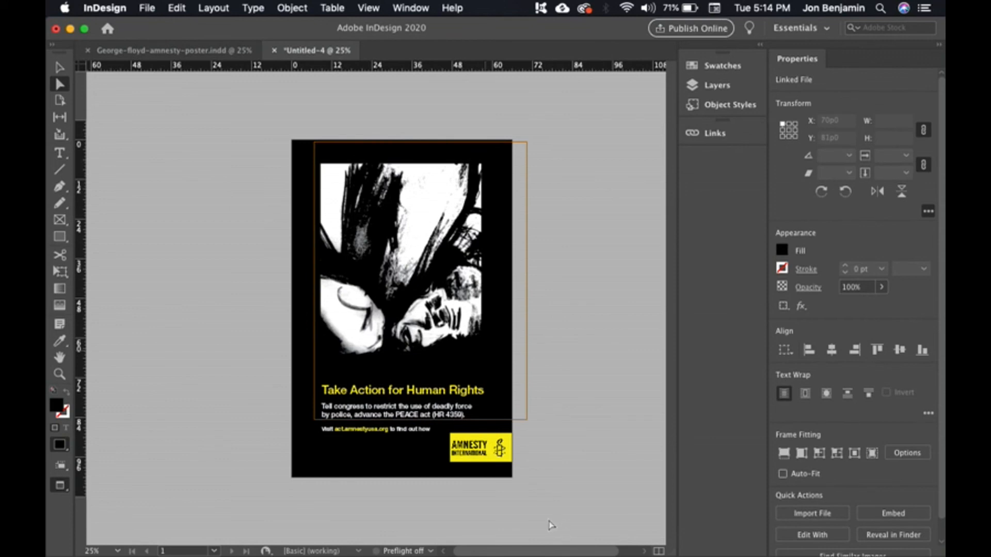
pyautogui.click(553, 521)
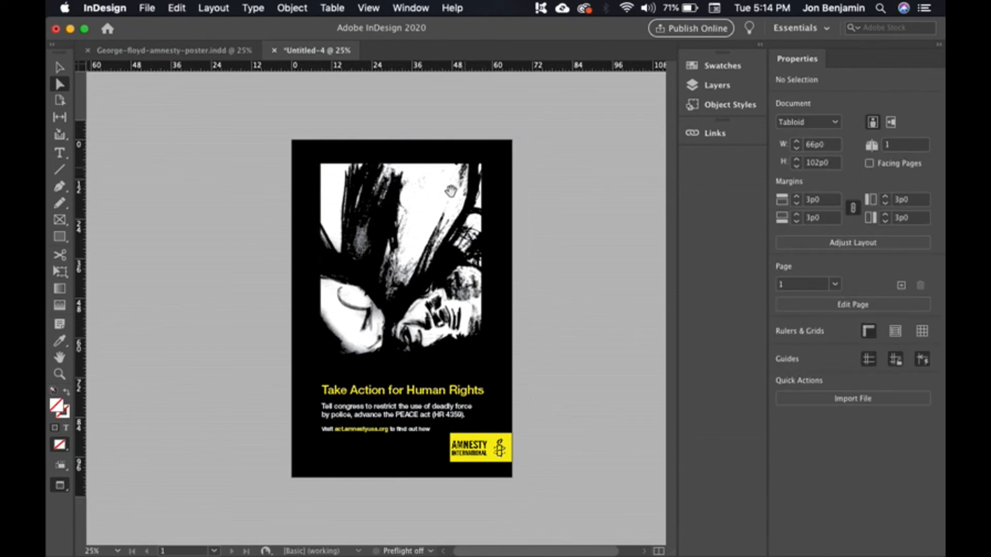
# Shift the drawing further down and slightly left within its frame, to about X -2p1 and Y -4p11.
pyautogui.click(457, 330)
pyautogui.press('Down')
pyautogui.press('Down')
pyautogui.press('Down')
pyautogui.press('Down')
pyautogui.press('Down')
pyautogui.press('Down')
pyautogui.press('Down')
pyautogui.press('Down')
pyautogui.press('Down')
pyautogui.press('Down')
pyautogui.press('Down')
pyautogui.press('Down')
pyautogui.press('Down')
pyautogui.press('Down')
pyautogui.press('Down')
pyautogui.press('Down')
pyautogui.press('Down')
pyautogui.press('Down')
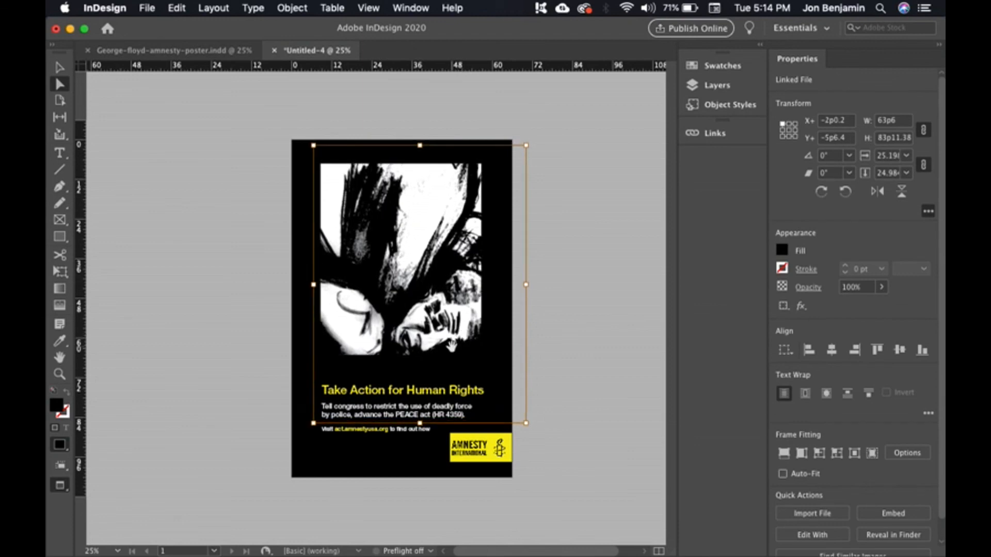
pyautogui.press('Left')
pyautogui.press('Left')
pyautogui.press('Left')
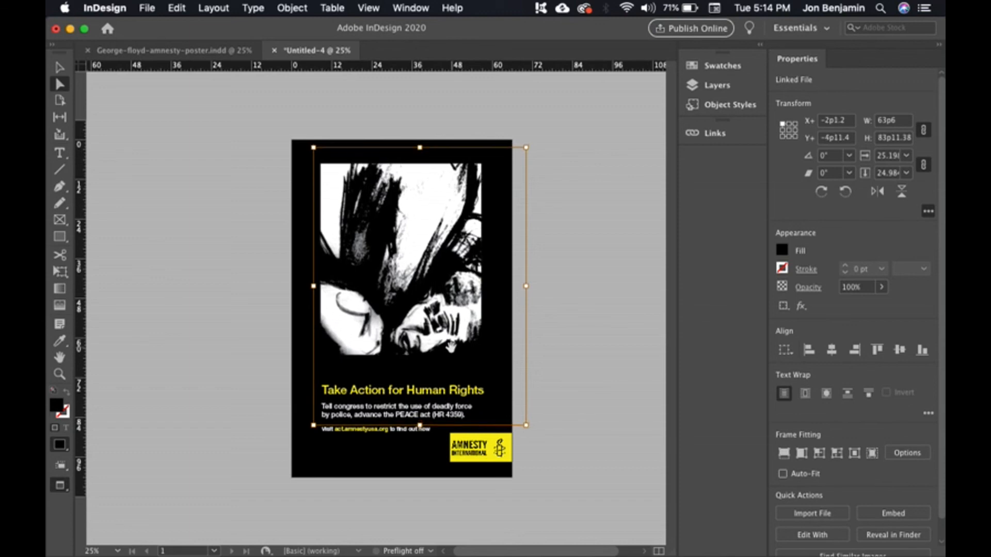
pyautogui.click(594, 371)
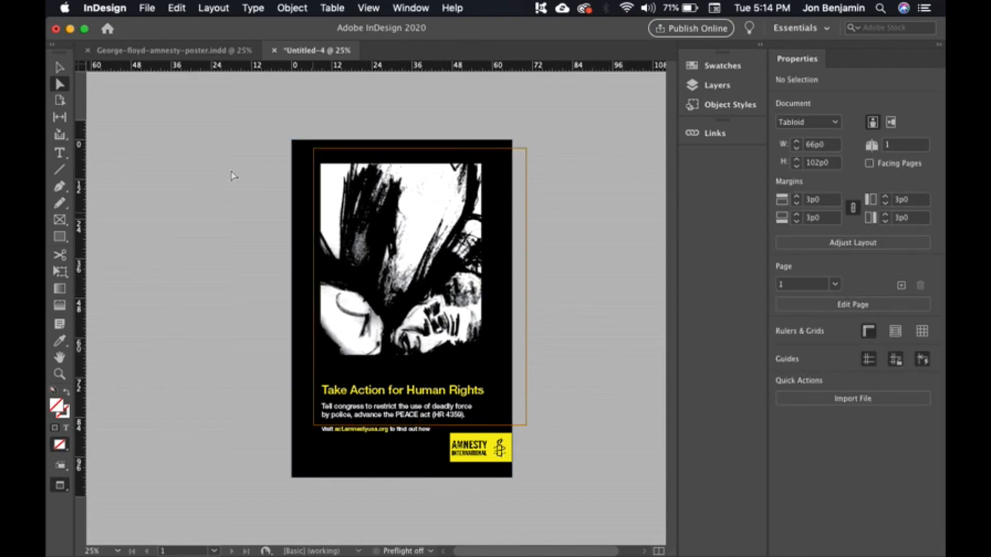
# Increase the size of the two-line "Tell congress to restrict the use of deadly force" paragraph to 27 pt.
pyautogui.click(60, 67)
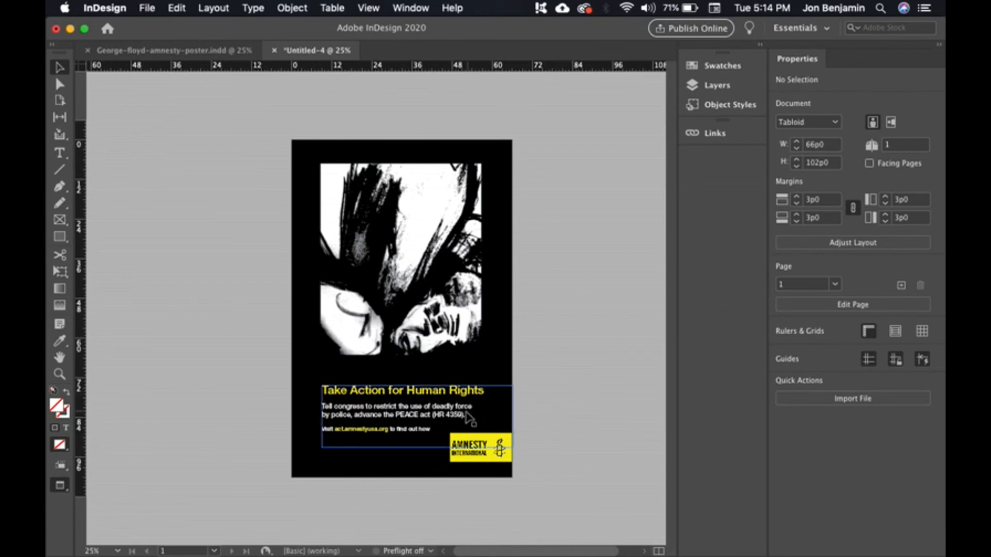
pyautogui.press('w')
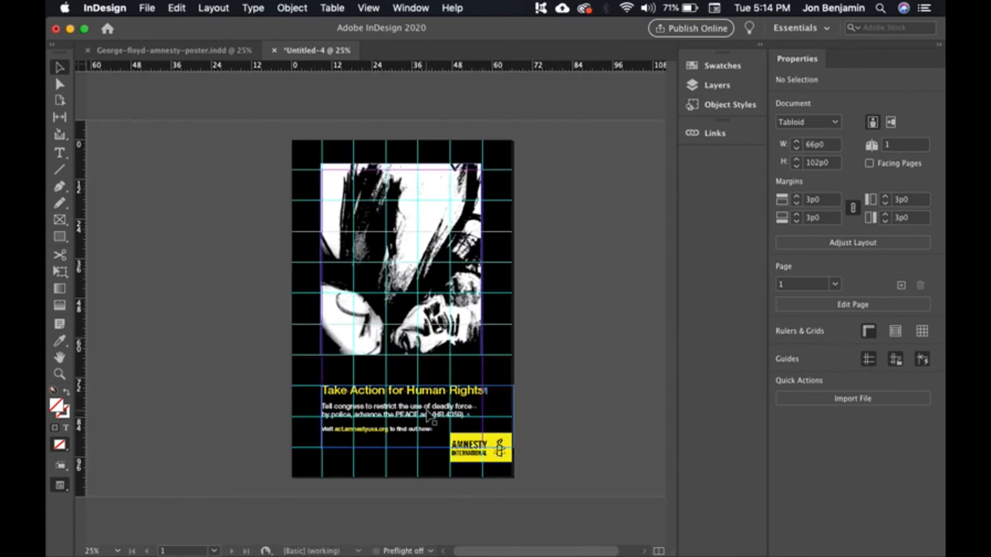
pyautogui.press('w')
pyautogui.click(398, 406)
pyautogui.tripleClick(397, 407)
pyautogui.click(397, 407)
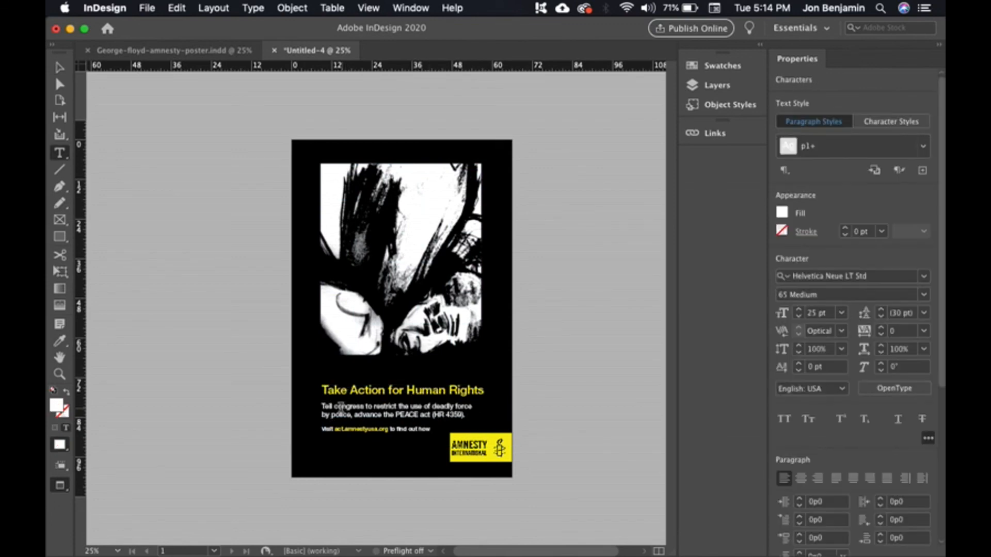
pyautogui.moveTo(322, 406); pyautogui.dragTo(476, 416)
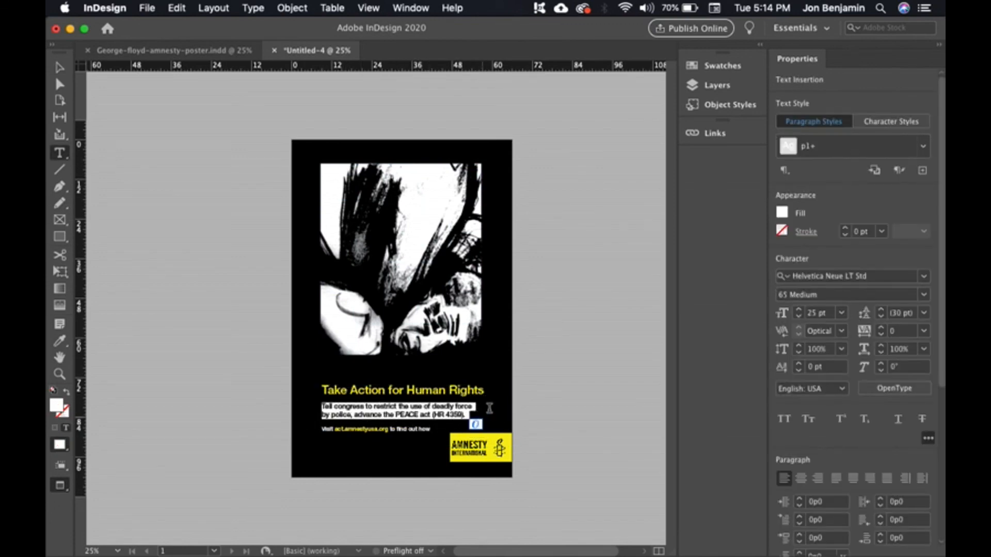
pyautogui.press('super+shift+period')
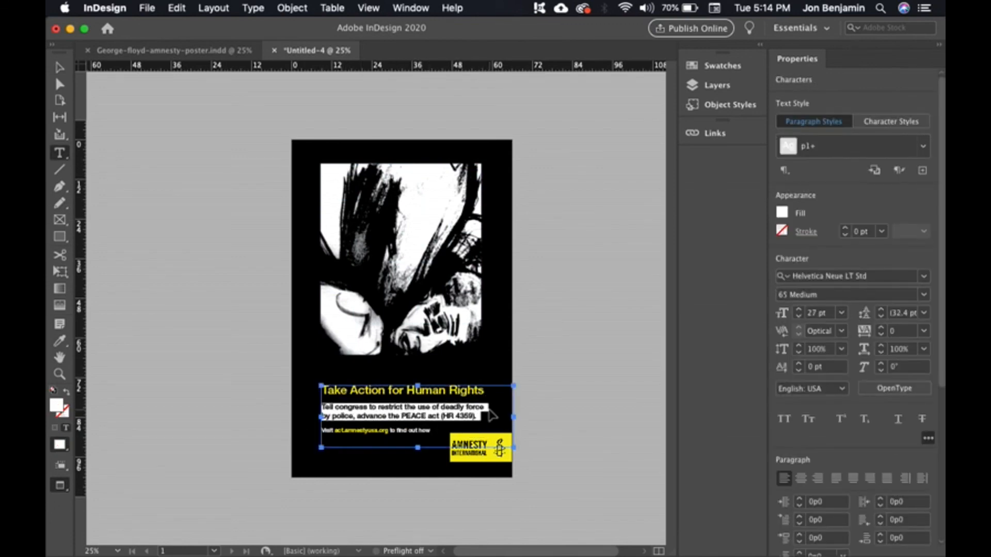
# Set the headline "Take Action for Human Rights" in 77 Bold Condensed and enlarge it to 51 pt.
pyautogui.click(463, 389)
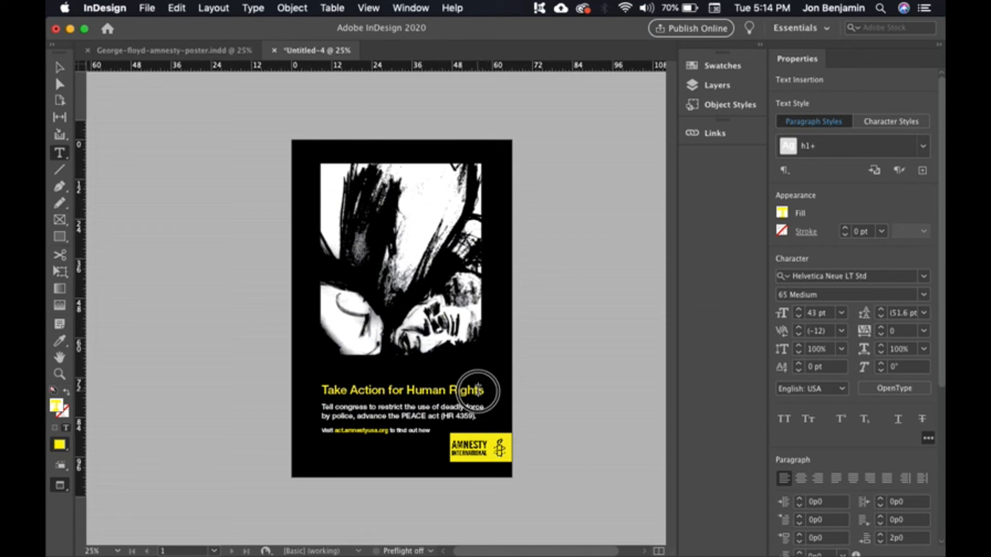
pyautogui.tripleClick(478, 388)
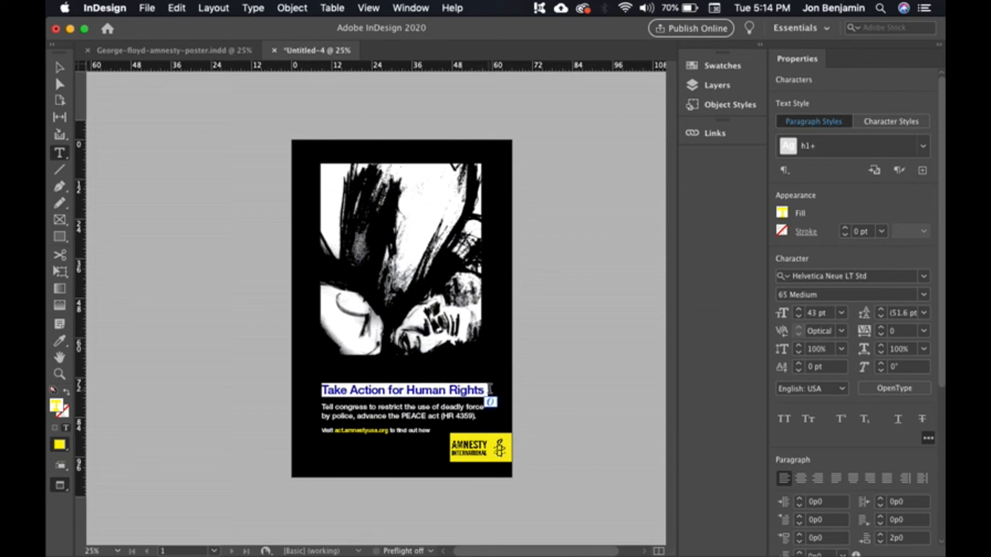
pyautogui.click(922, 298)
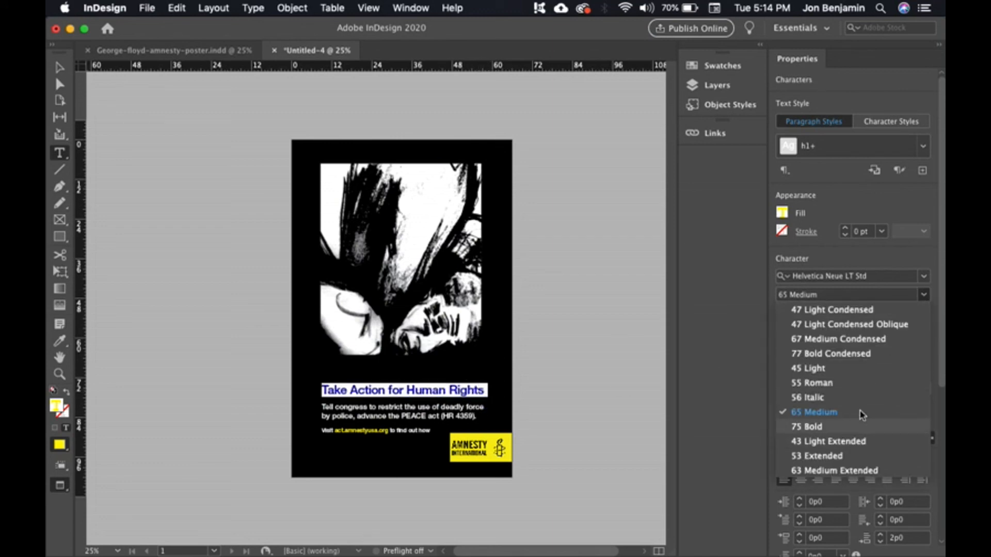
pyautogui.click(855, 353)
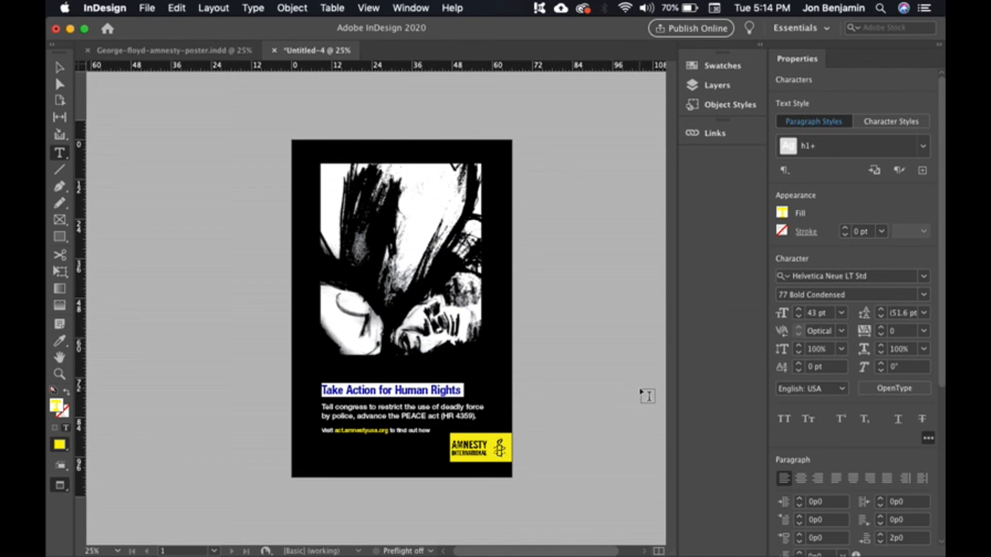
pyautogui.press('super+shift+period')
pyautogui.press('super+shift+period')
pyautogui.press('super+shift+period')
pyautogui.press('super+shift+period')
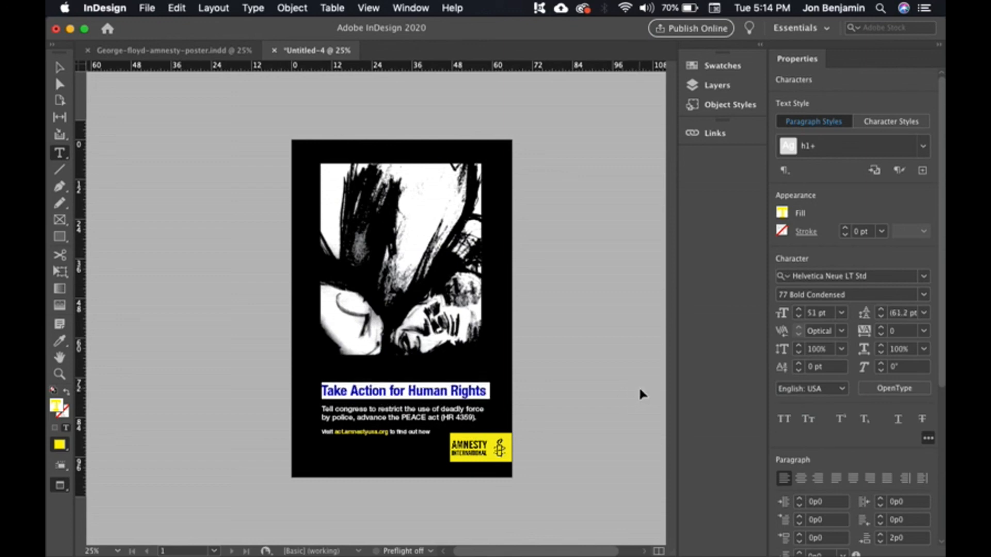
pyautogui.click(59, 67)
pyautogui.click(198, 197)
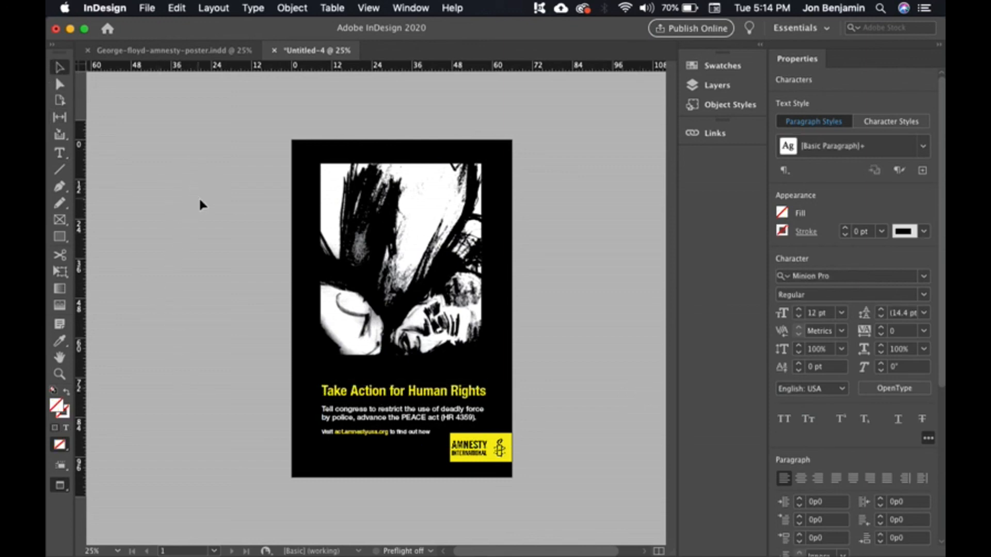
pyautogui.press('w')
pyautogui.press('w')
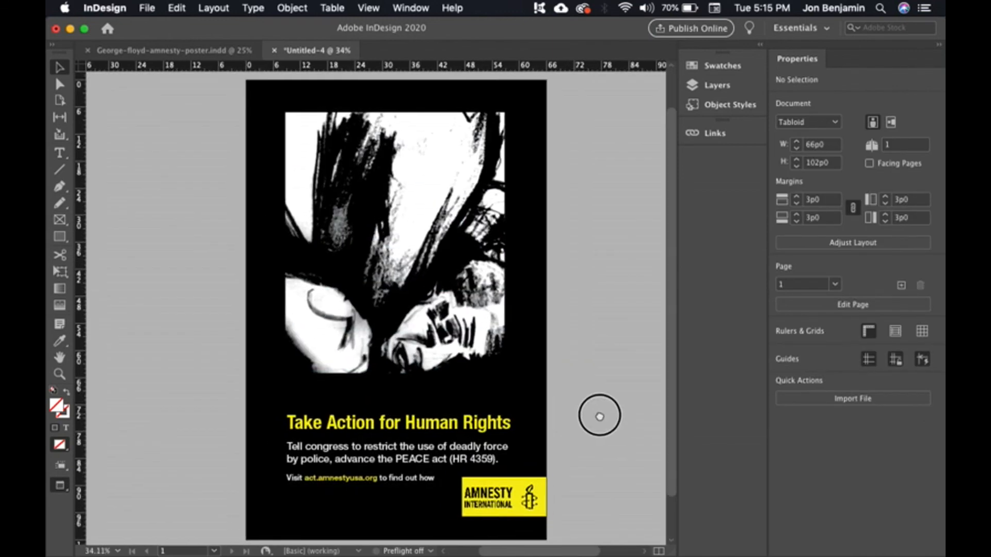
pyautogui.moveTo(597, 416); pyautogui.dragTo(597, 412)
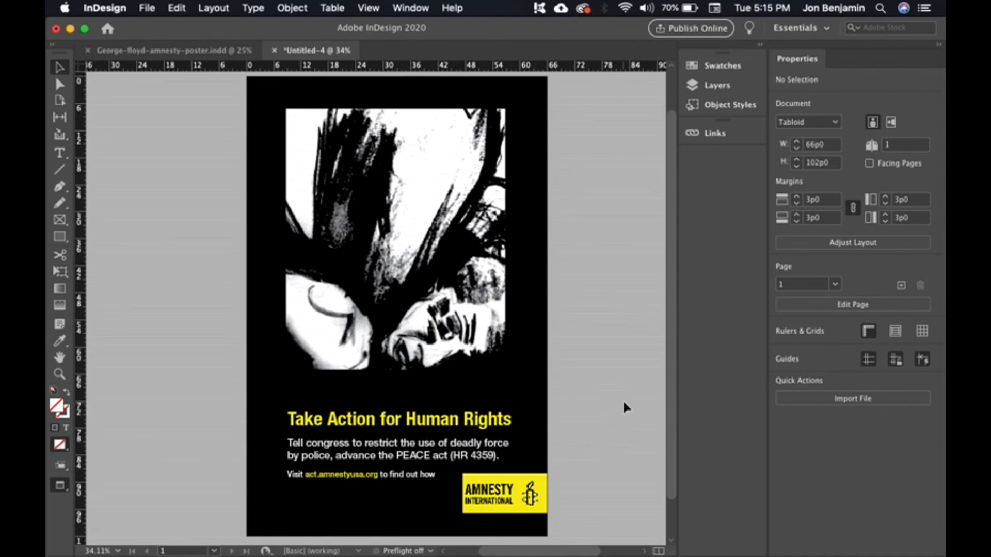